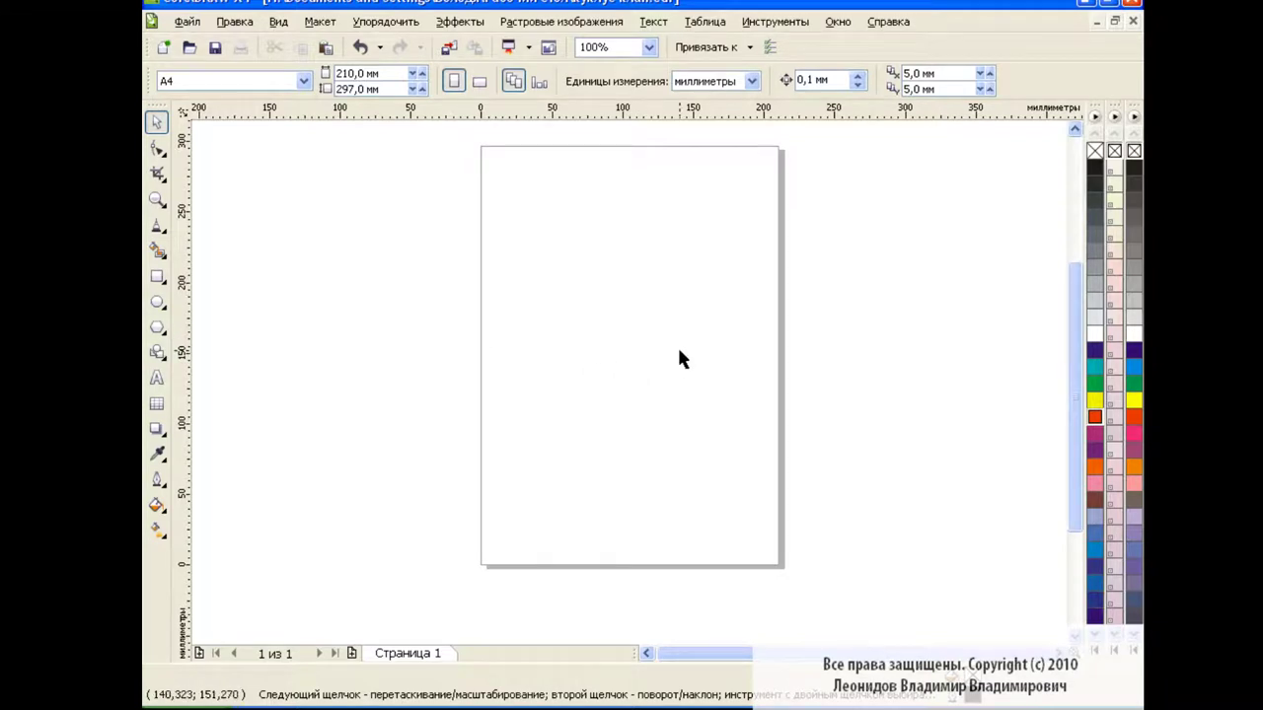
Draw a rectangle over the page and give it a 90° linear fountain fill
left_click(157, 277)
mouse_move(416, 191)
left_mouse_down()
mouse_move(682, 419)
mouse_move(935, 582)
left_mouse_up()
left_click(157, 506)
left_click(246, 538)
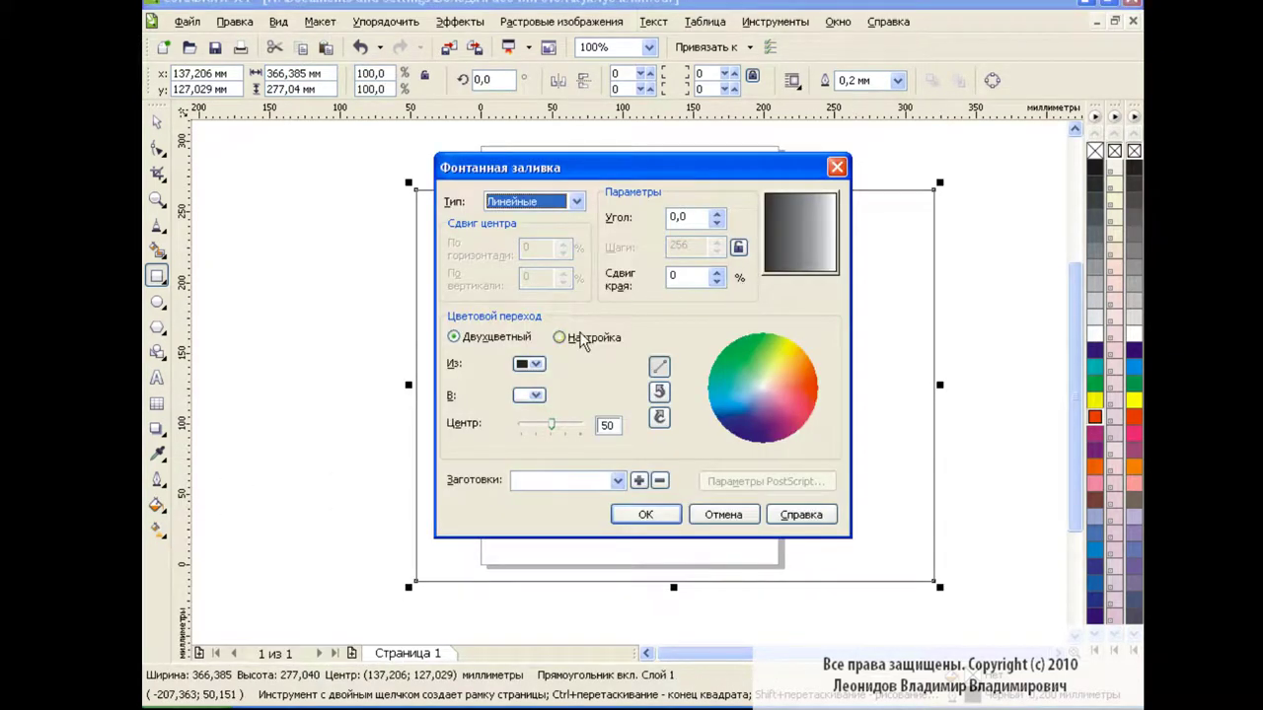
left_click(671, 217)
type("9")
Set the gradient colours from blue to light blue and apply the fill
left_click(529, 363)
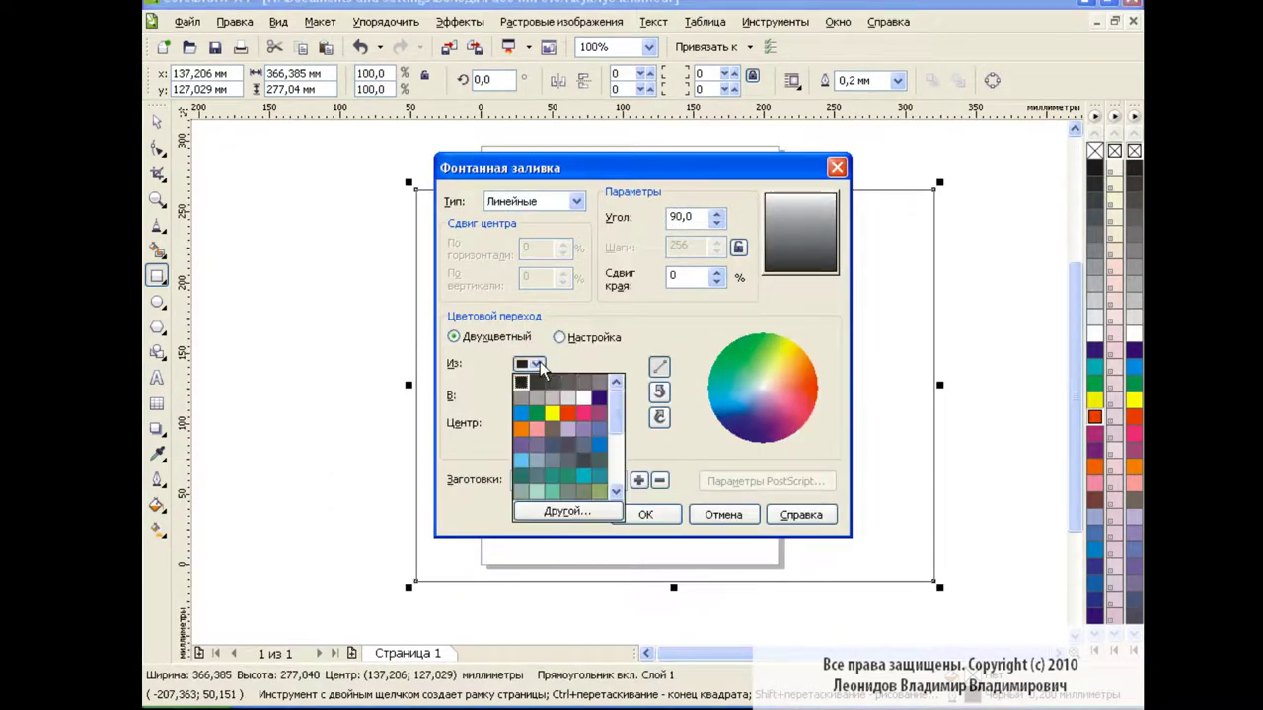
left_click(521, 397)
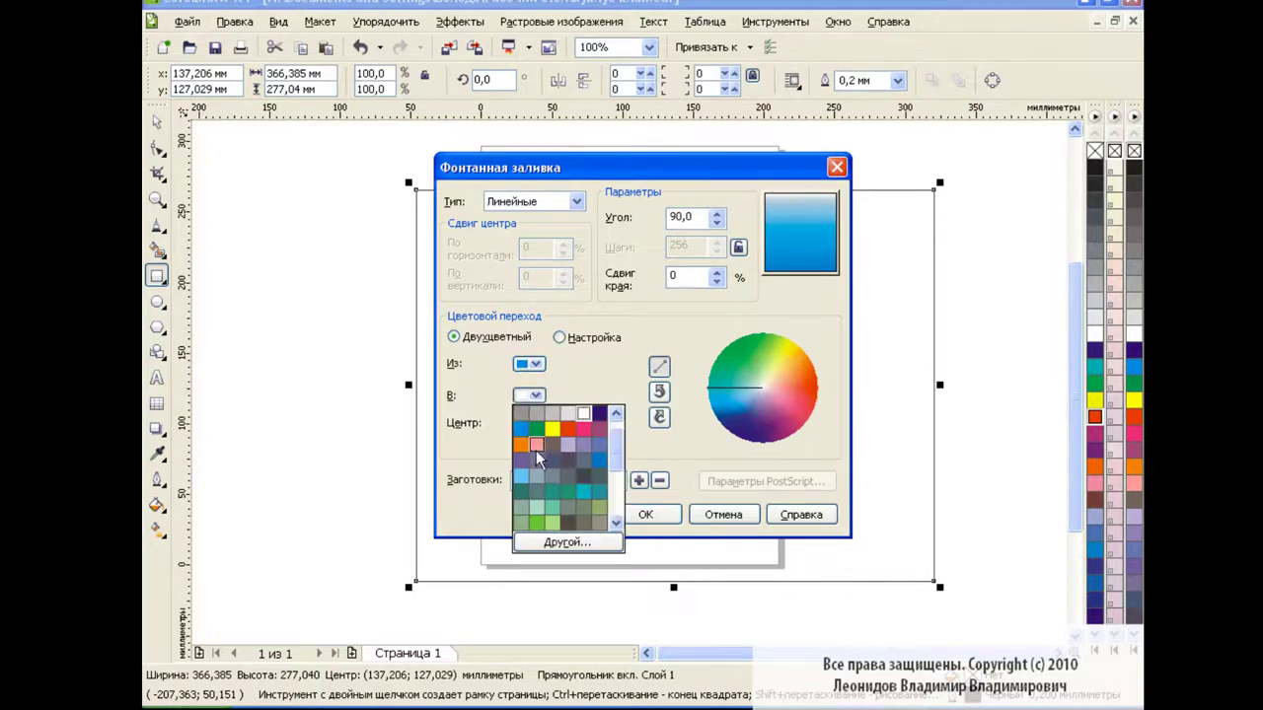
left_click(568, 542)
left_click(621, 300)
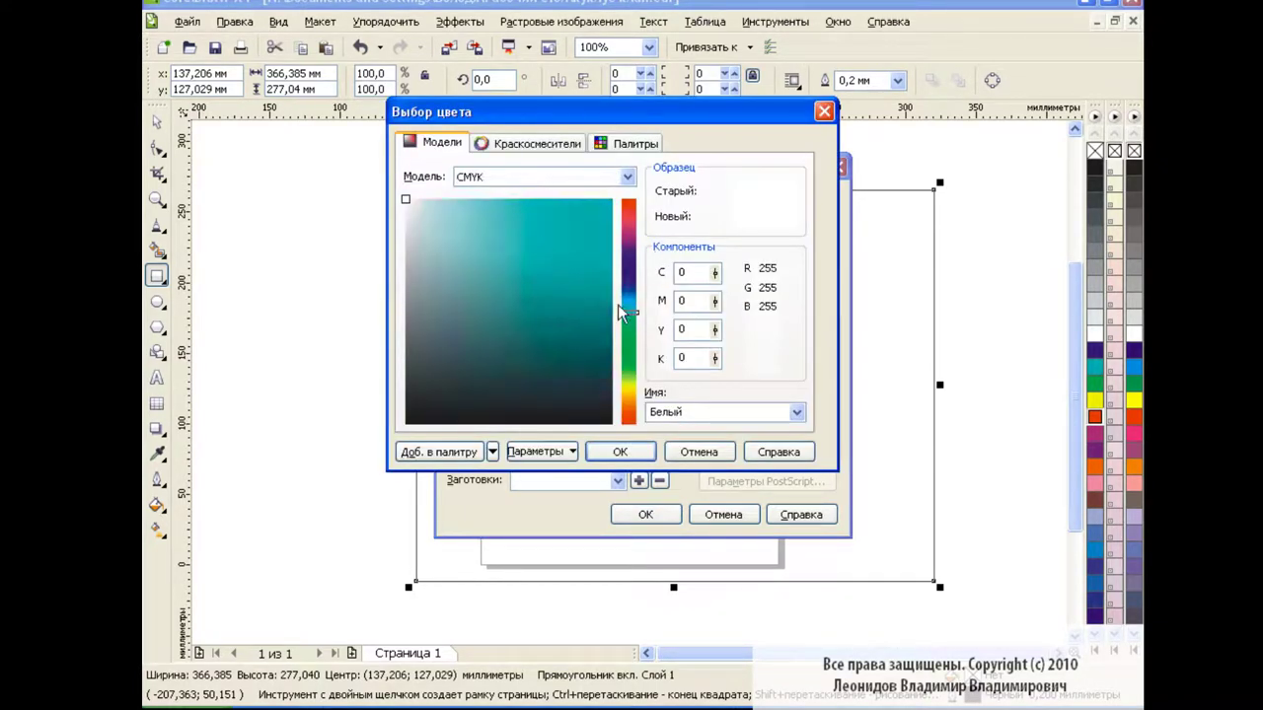
left_click(541, 251)
left_click(640, 450)
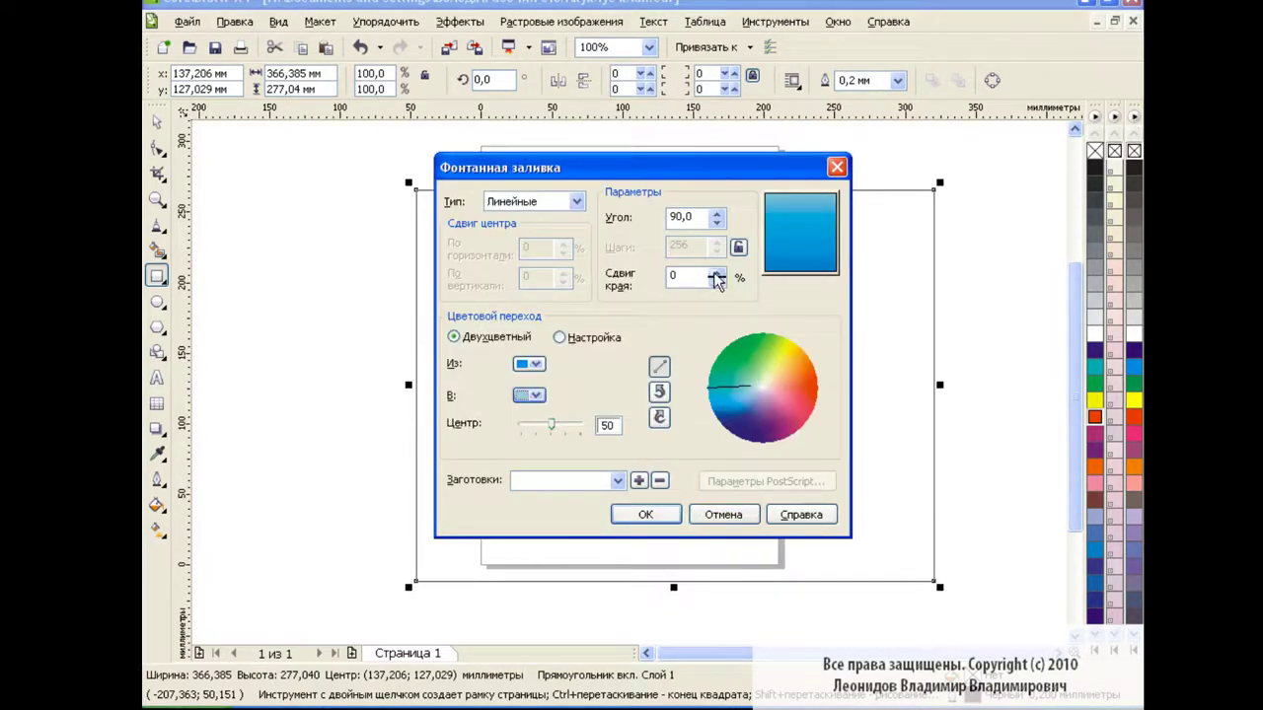
type("10")
left_click(669, 523)
Move and enlarge the gradient rectangle so it covers the whole page
key("space")
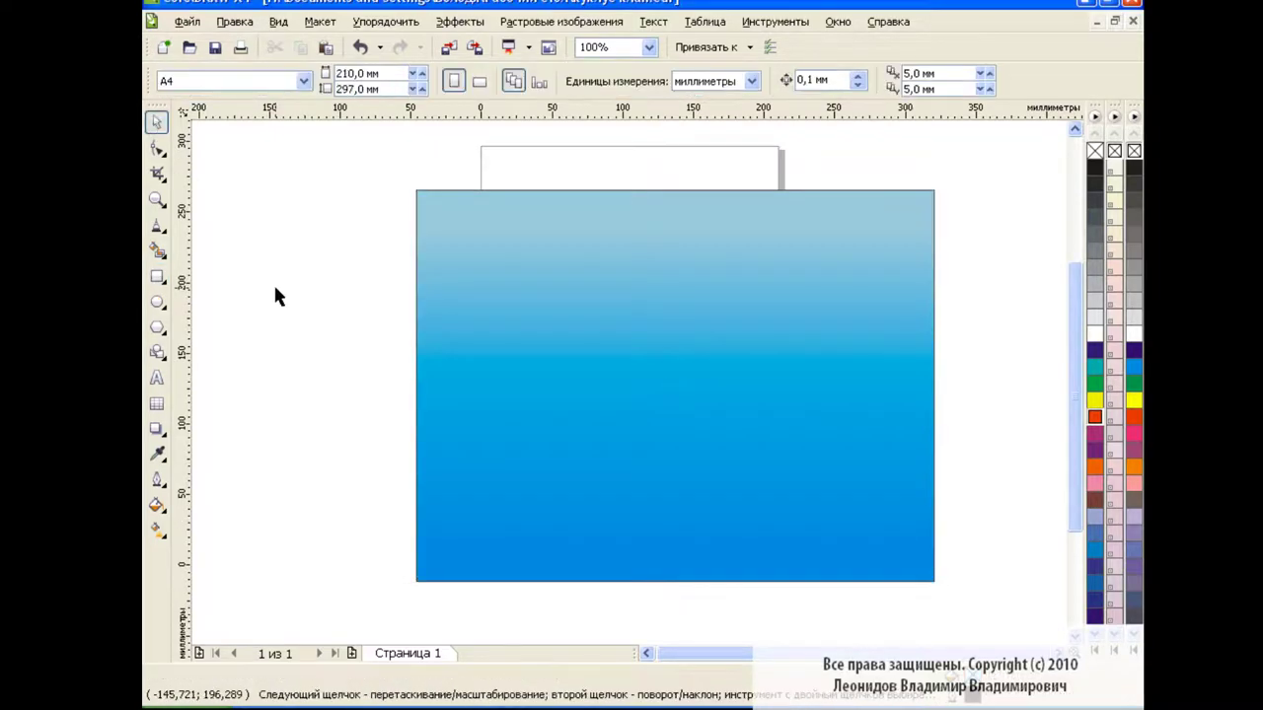
left_click(625, 290)
mouse_move(677, 389)
left_mouse_down()
mouse_move(570, 322)
mouse_move(515, 326)
left_mouse_up()
left_click_drag(775, 530, 901, 624)
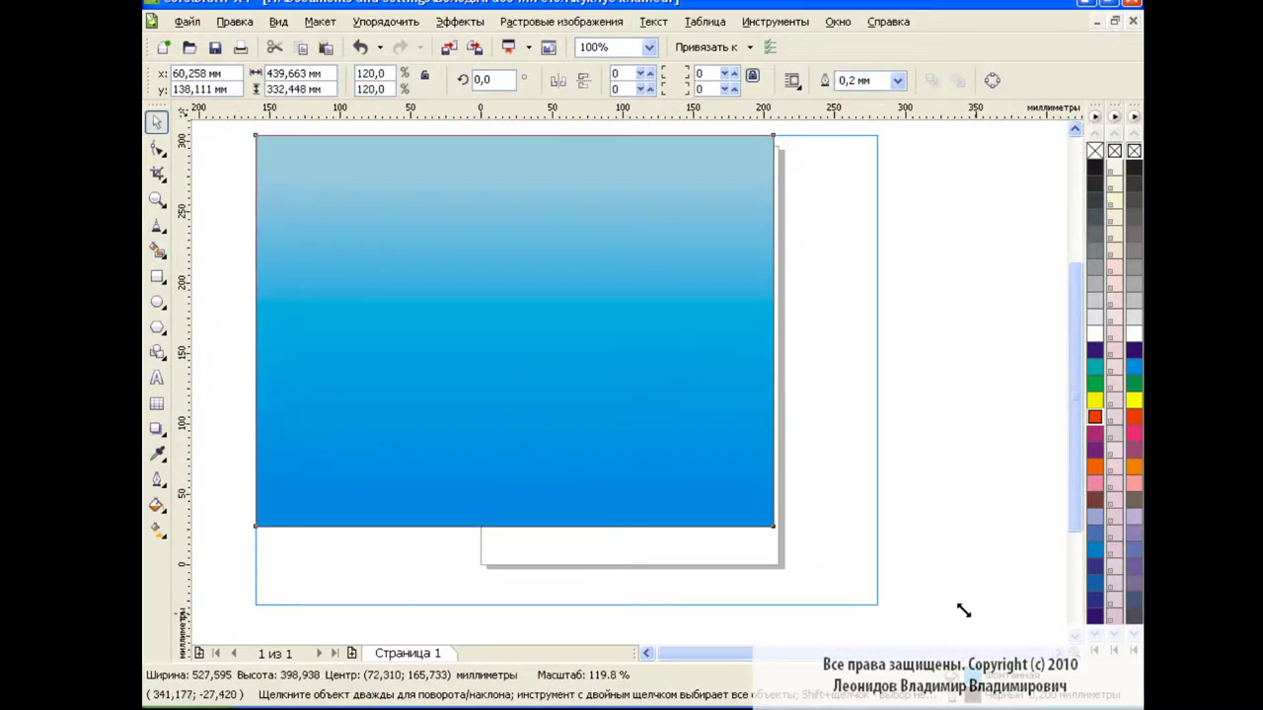
left_click_drag(578, 383, 652, 387)
left_click(1023, 298)
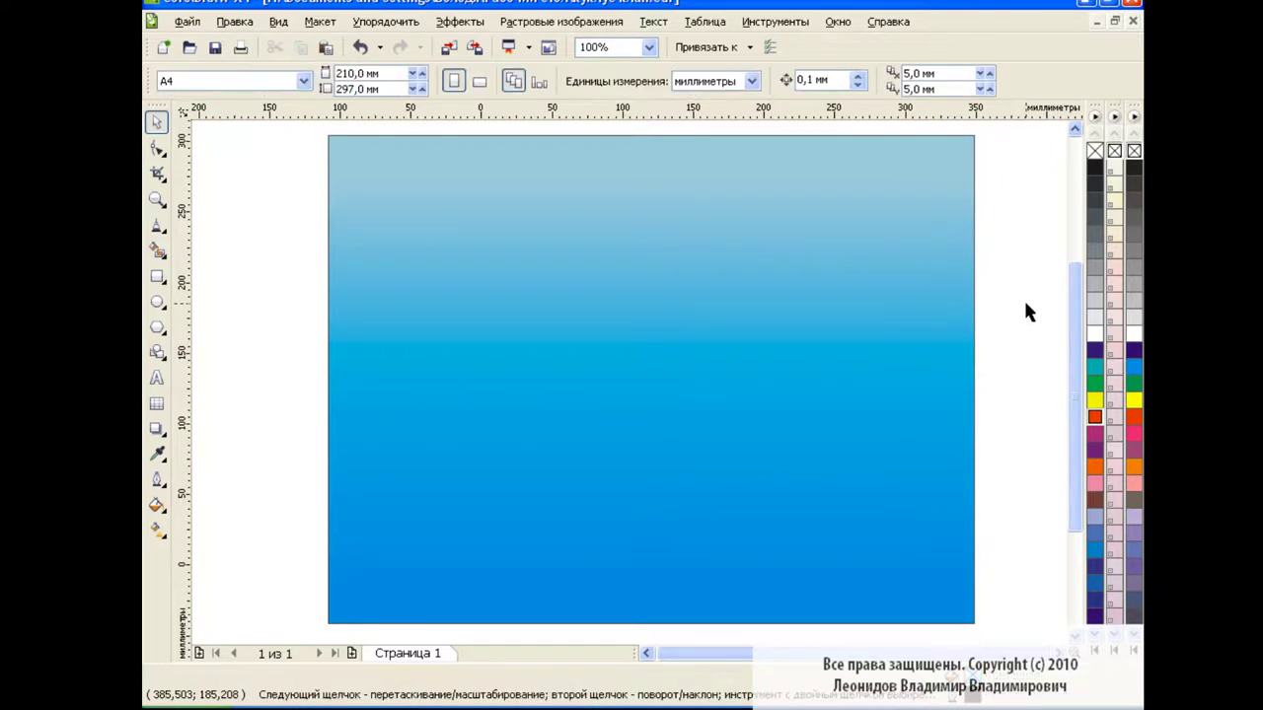
left_click(157, 303)
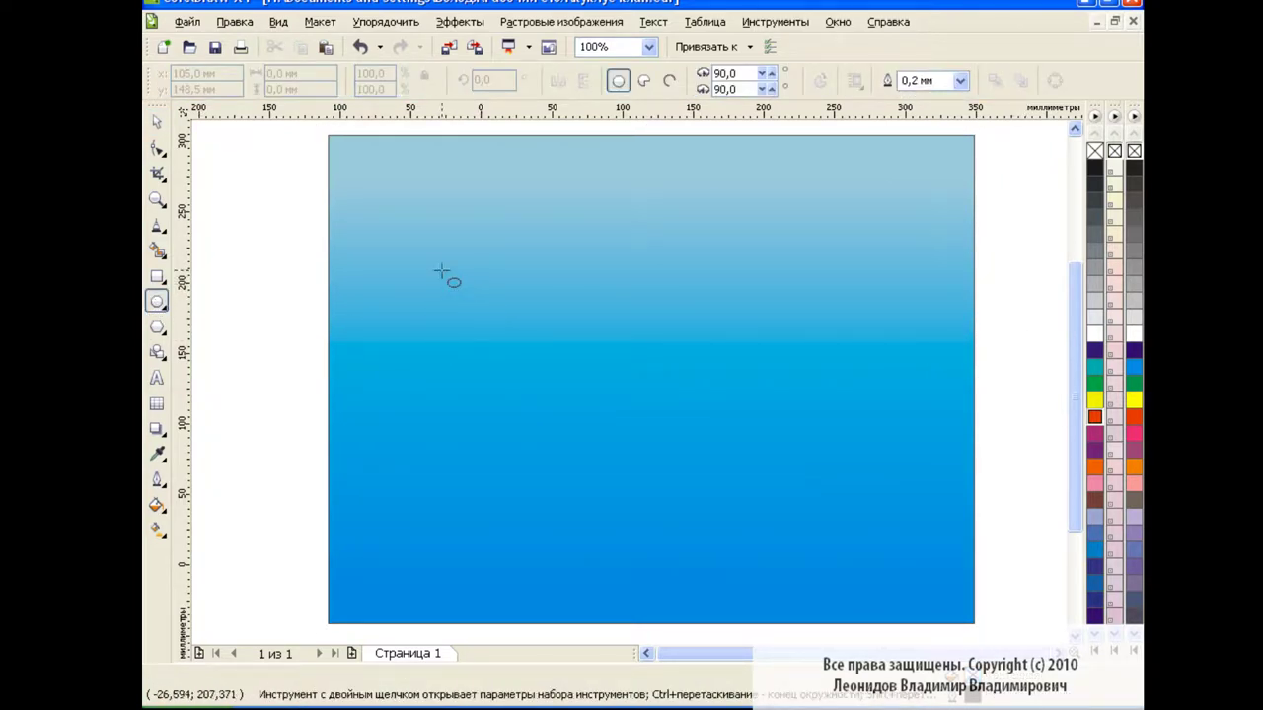
Draw overlapping circles of various sizes over the upper-left sky
left_click_drag(413, 248, 475, 312)
mouse_move(488, 264)
left_mouse_down()
mouse_move(608, 353)
mouse_move(681, 352)
left_mouse_up()
mouse_move(398, 314)
left_mouse_down()
mouse_move(459, 374)
mouse_move(561, 403)
left_mouse_up()
left_click_drag(446, 380, 493, 427)
left_click_drag(600, 380, 664, 443)
left_click_drag(539, 429, 571, 455)
left_click_drag(610, 258, 654, 302)
left_click_drag(712, 330, 767, 384)
Nudge the upper circles together into a tighter cloud cluster
key("space")
left_click(512, 287)
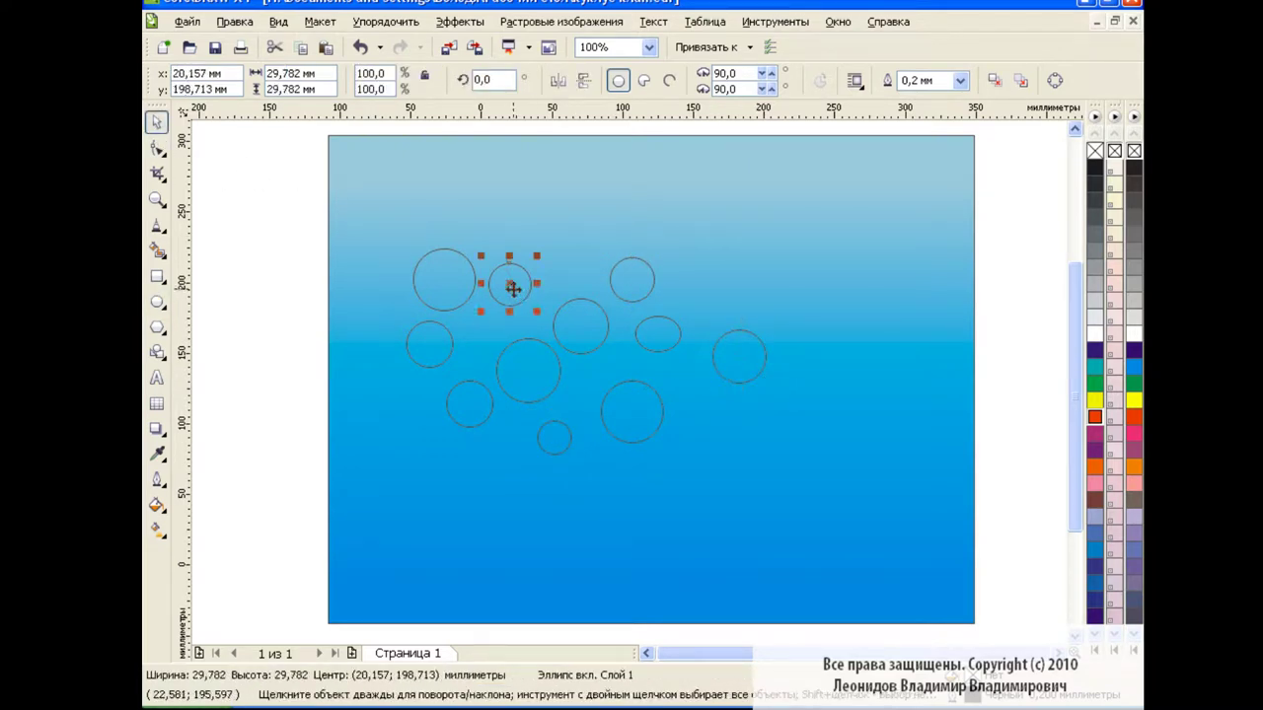
left_click_drag(512, 288, 492, 287)
left_click_drag(583, 331, 528, 302)
mouse_move(637, 285)
left_mouse_down()
mouse_move(565, 309)
mouse_move(557, 283)
mouse_move(563, 308)
left_mouse_up()
left_click(659, 342)
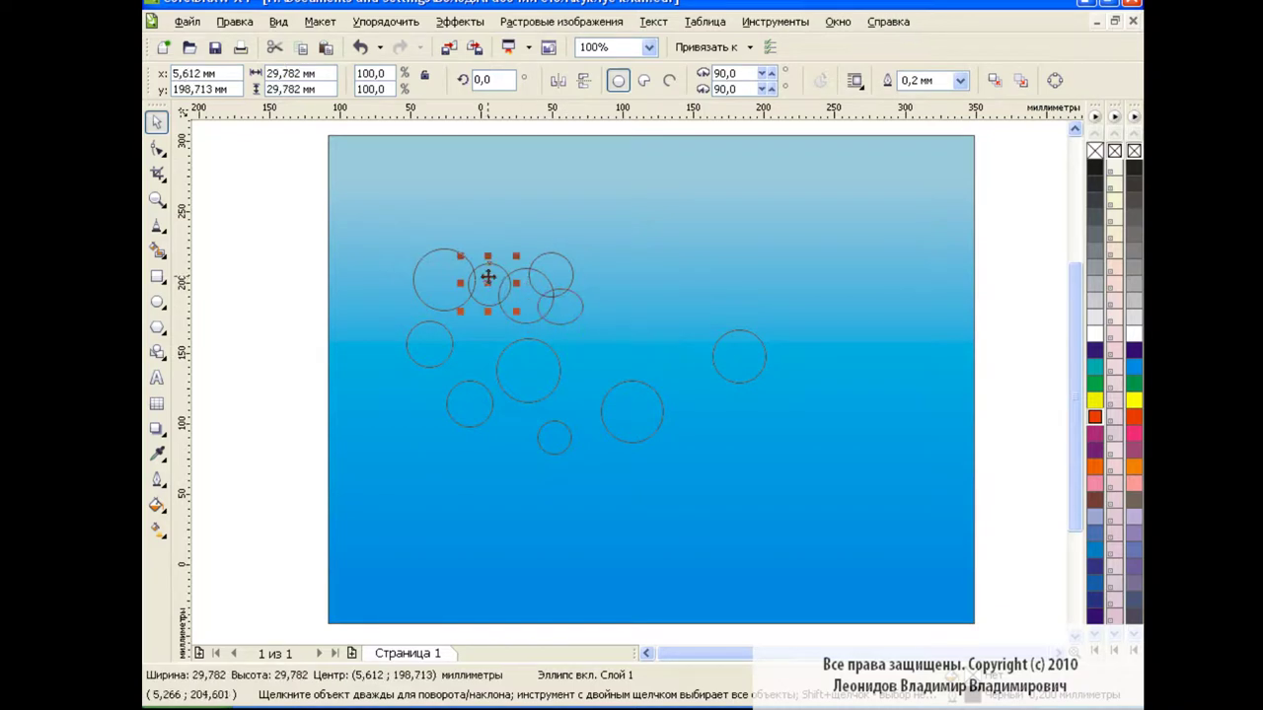
mouse_move(487, 276)
left_mouse_down()
mouse_move(494, 258)
mouse_move(478, 298)
left_mouse_up()
Tuck the remaining lower and right circles into the cluster and marquee-select them all
left_click(434, 353)
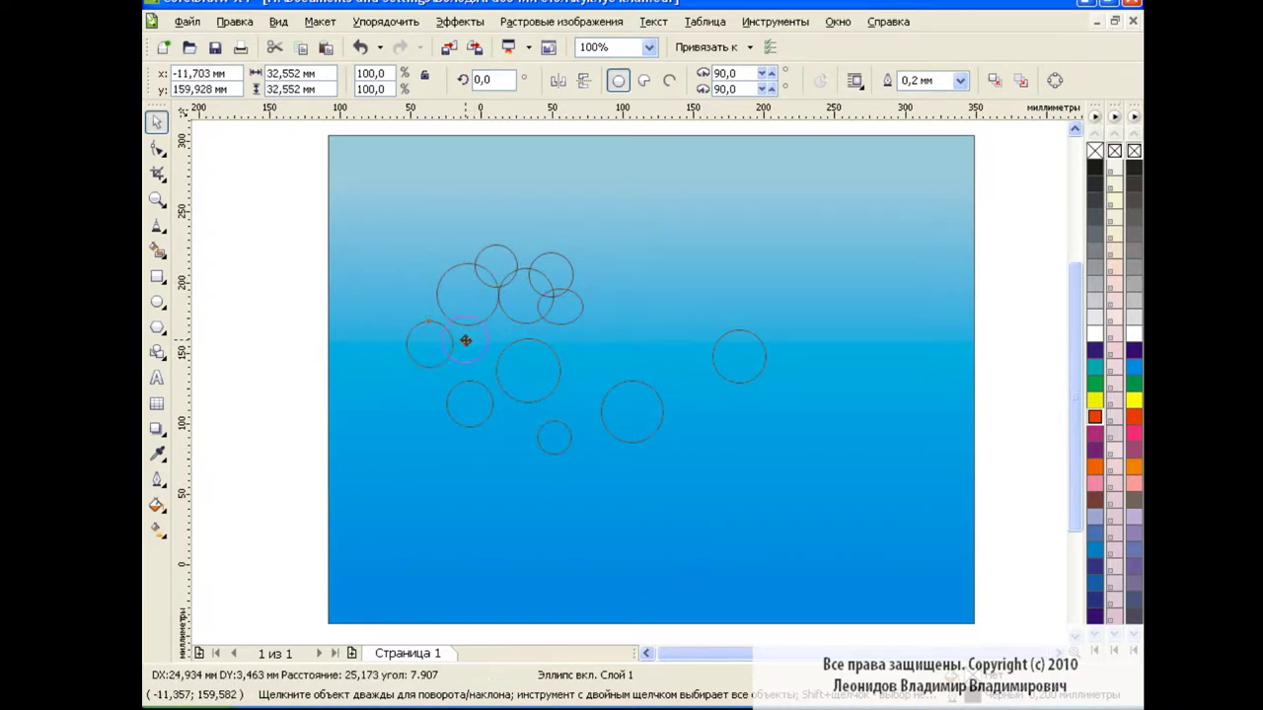
left_click_drag(629, 422, 575, 359)
left_click(745, 355)
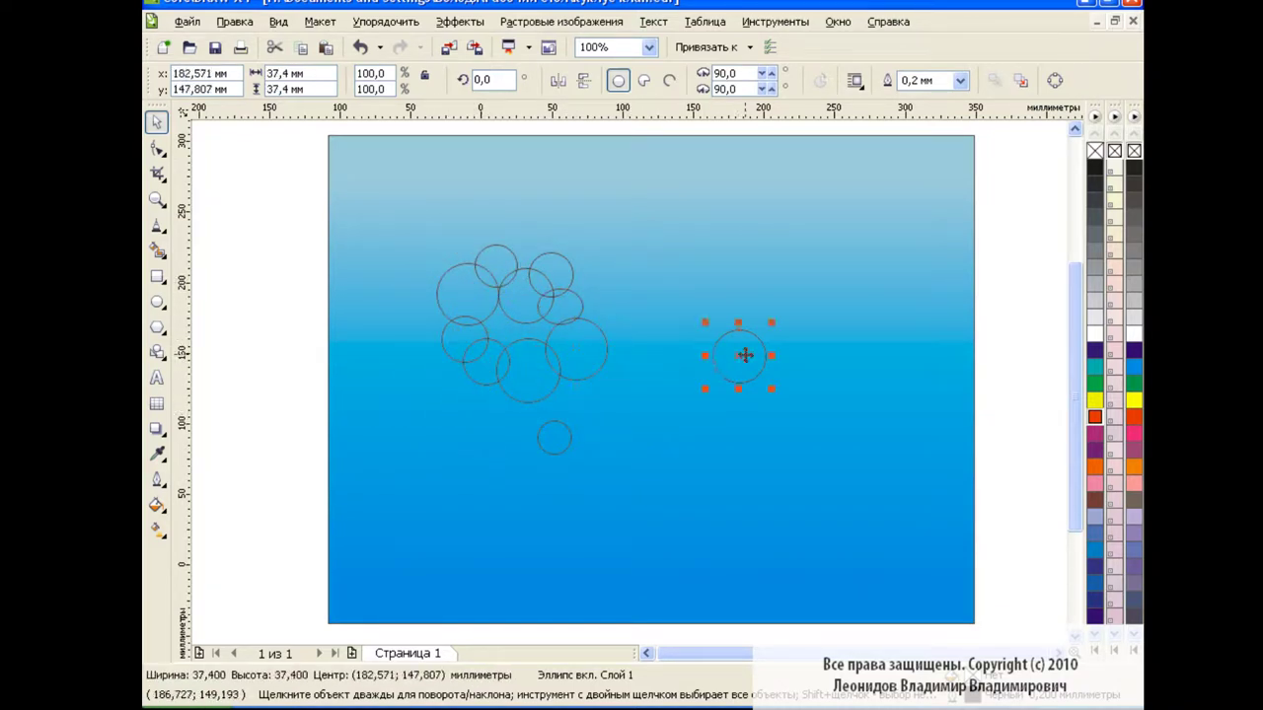
left_click(559, 438)
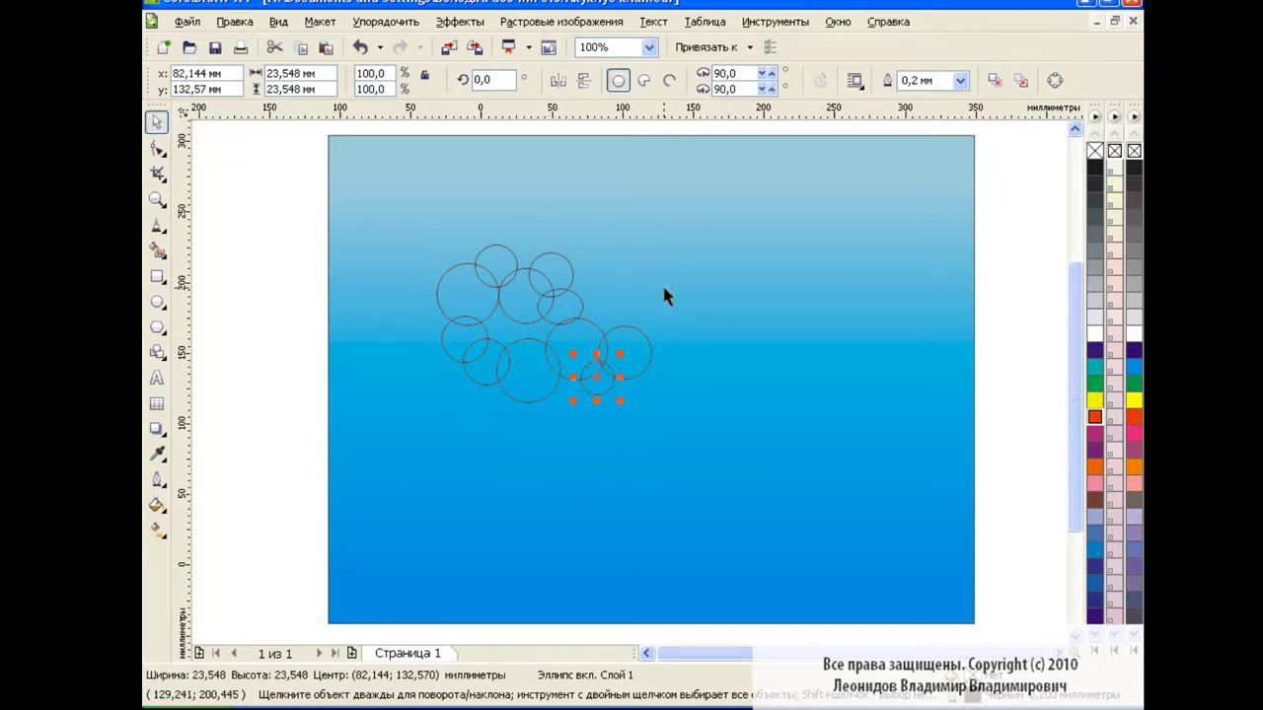
left_click(157, 302)
mouse_move(607, 272)
left_mouse_down("ctrl")
mouse_move(665, 330)
mouse_move(587, 305)
left_mouse_up("ctrl")
left_click_drag(275, 219, 710, 419)
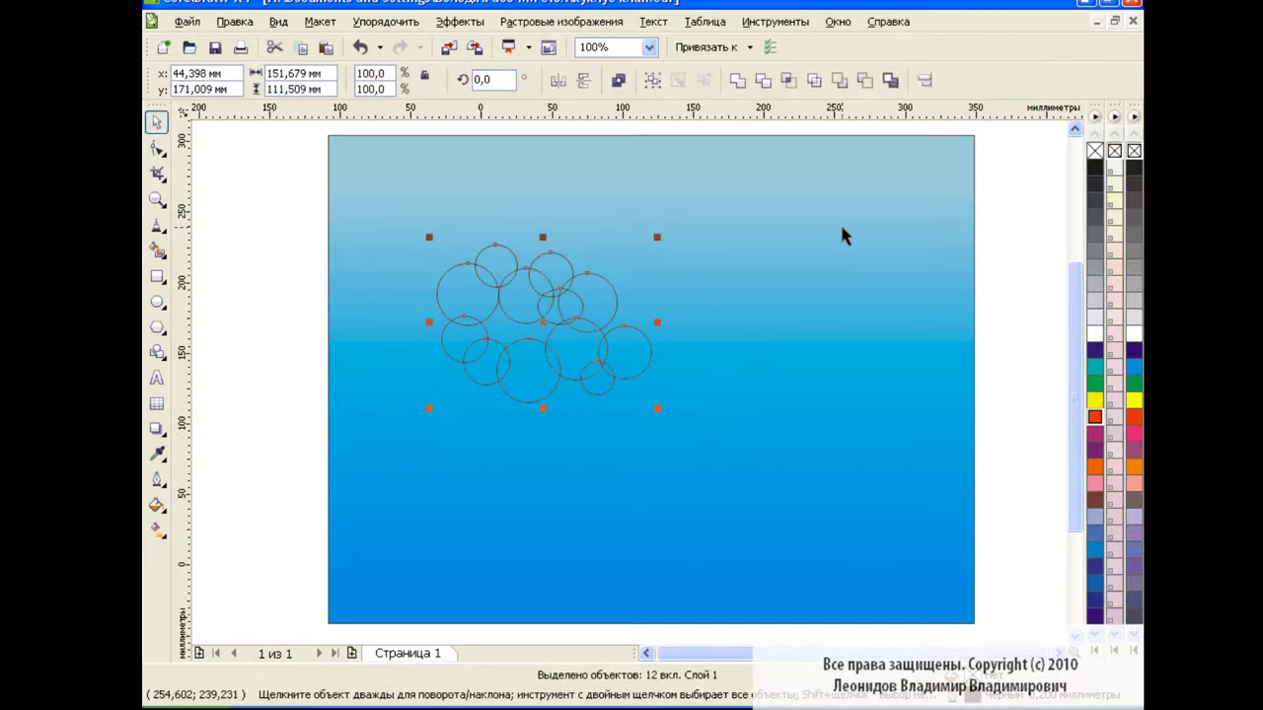
Weld the circles into one cloud shape, then weld an extra circle onto it
left_click(738, 81)
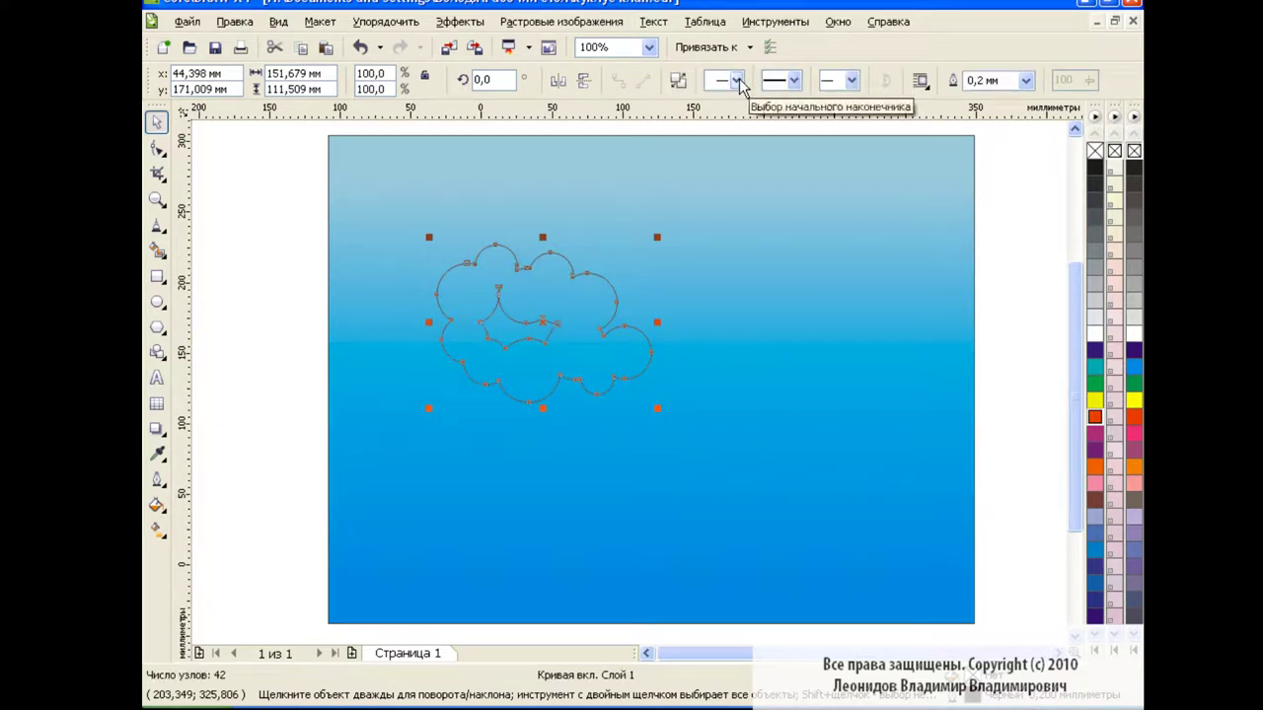
left_click(278, 294)
left_click(601, 335)
key("F7")
left_click_drag(572, 306, 642, 367)
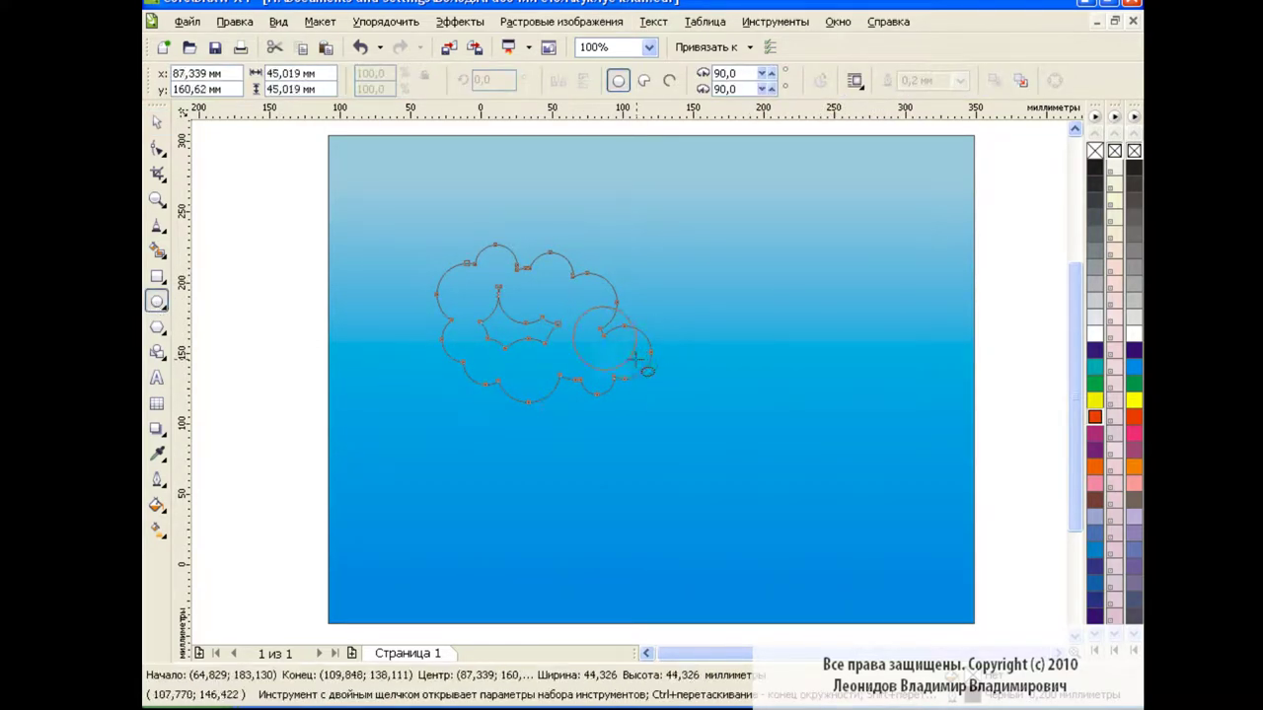
key("space")
left_click_drag(296, 226, 648, 428)
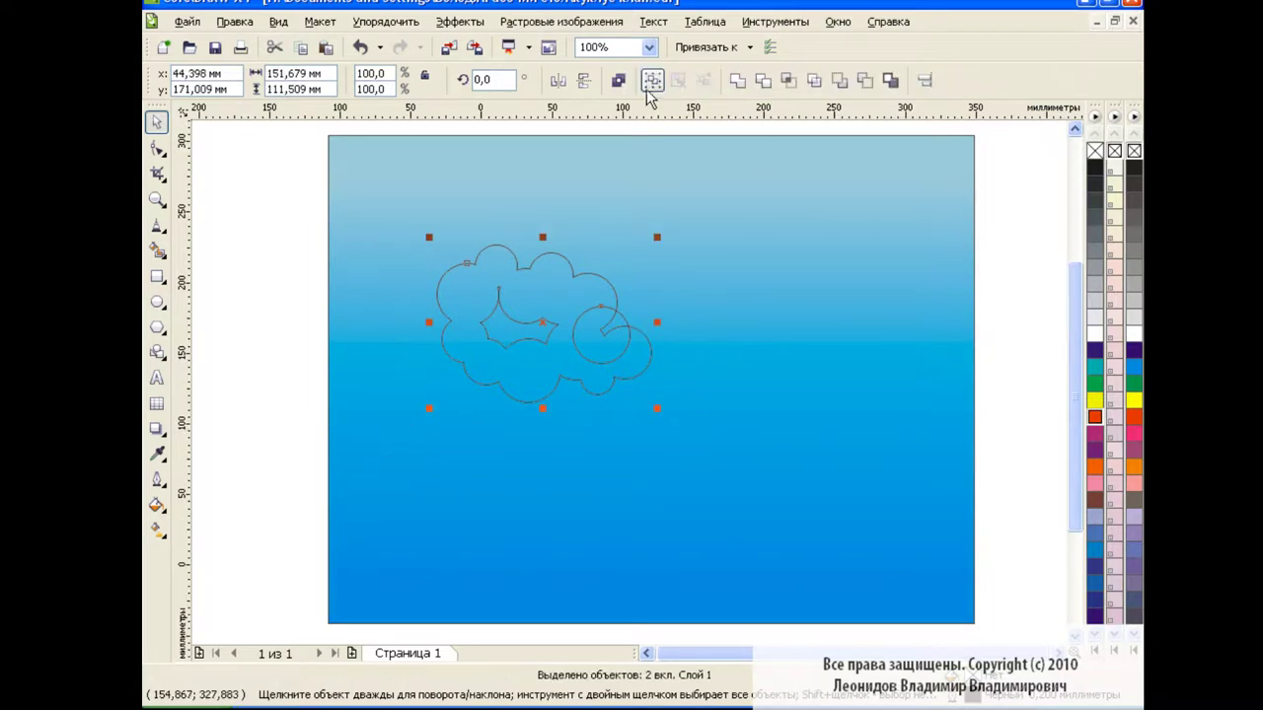
left_click(737, 80)
Move the welded cloud down to the page's lower-left
left_click(325, 305)
left_click(556, 328)
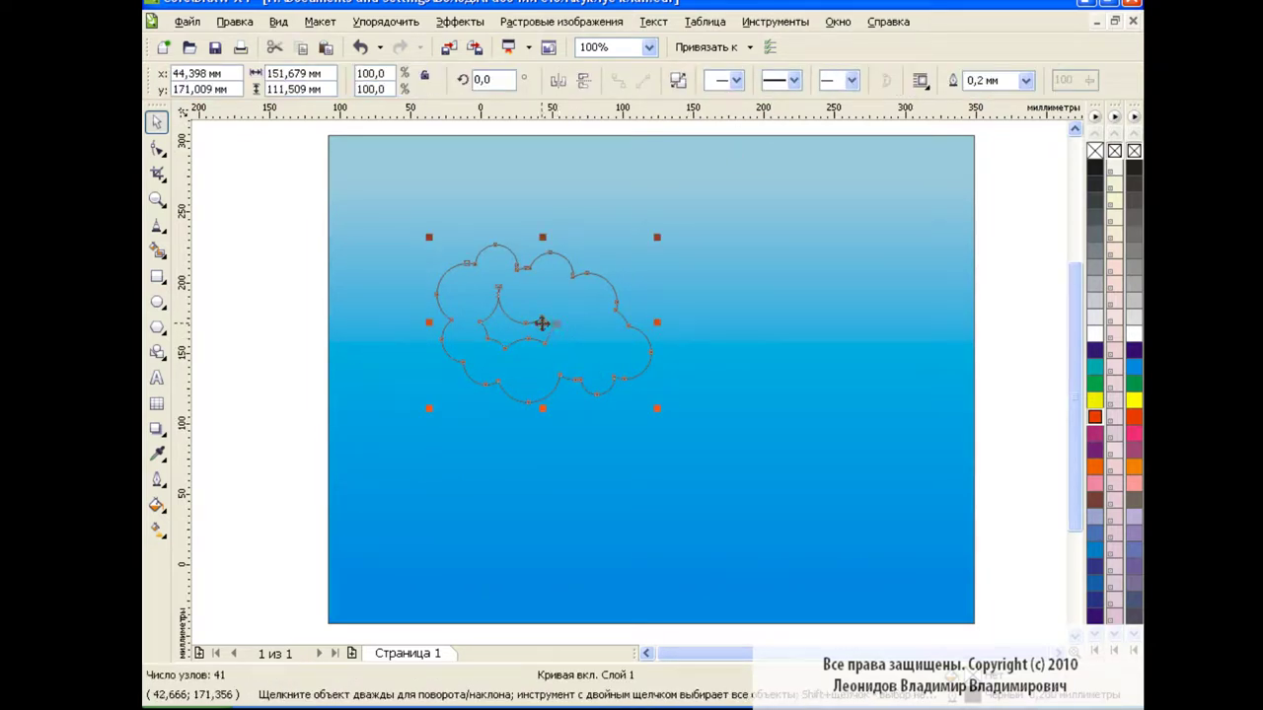
left_click_drag(541, 323, 454, 518)
left_click(259, 344)
Copy the cloud and place copies across the middle and right of the lower sky
key("Tab")
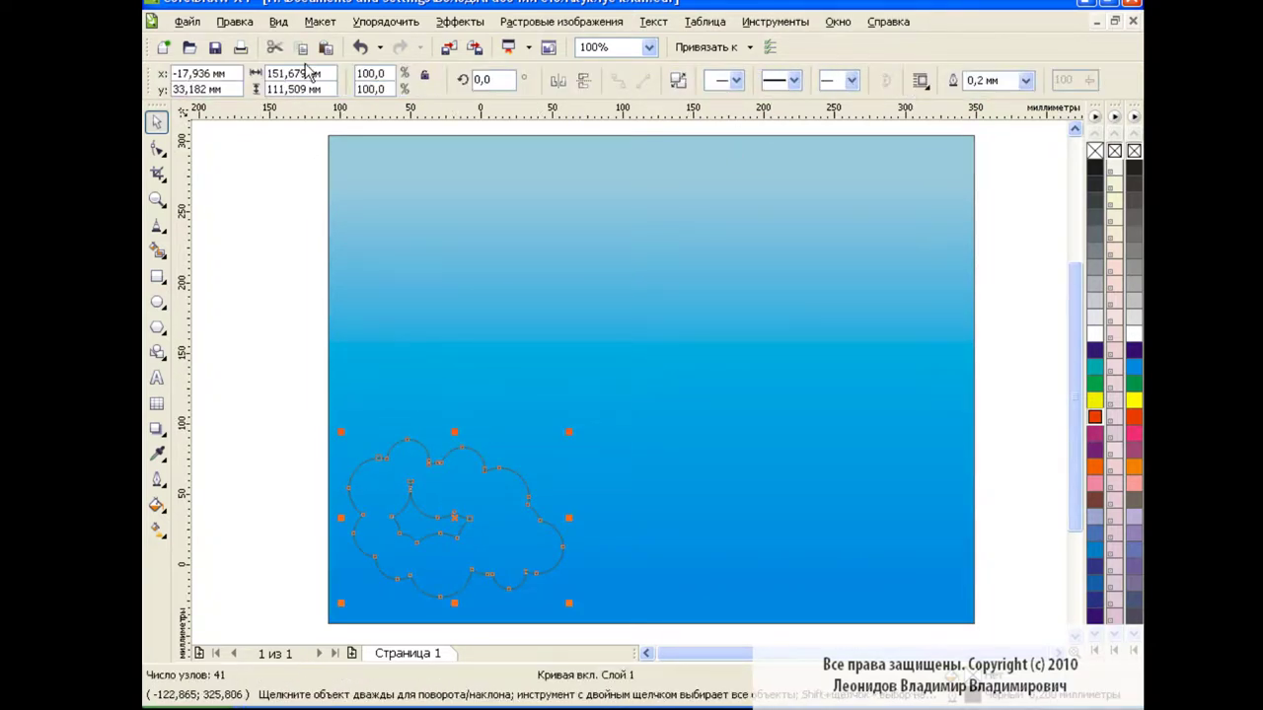
left_click_drag(479, 530, 856, 529)
left_click(325, 46)
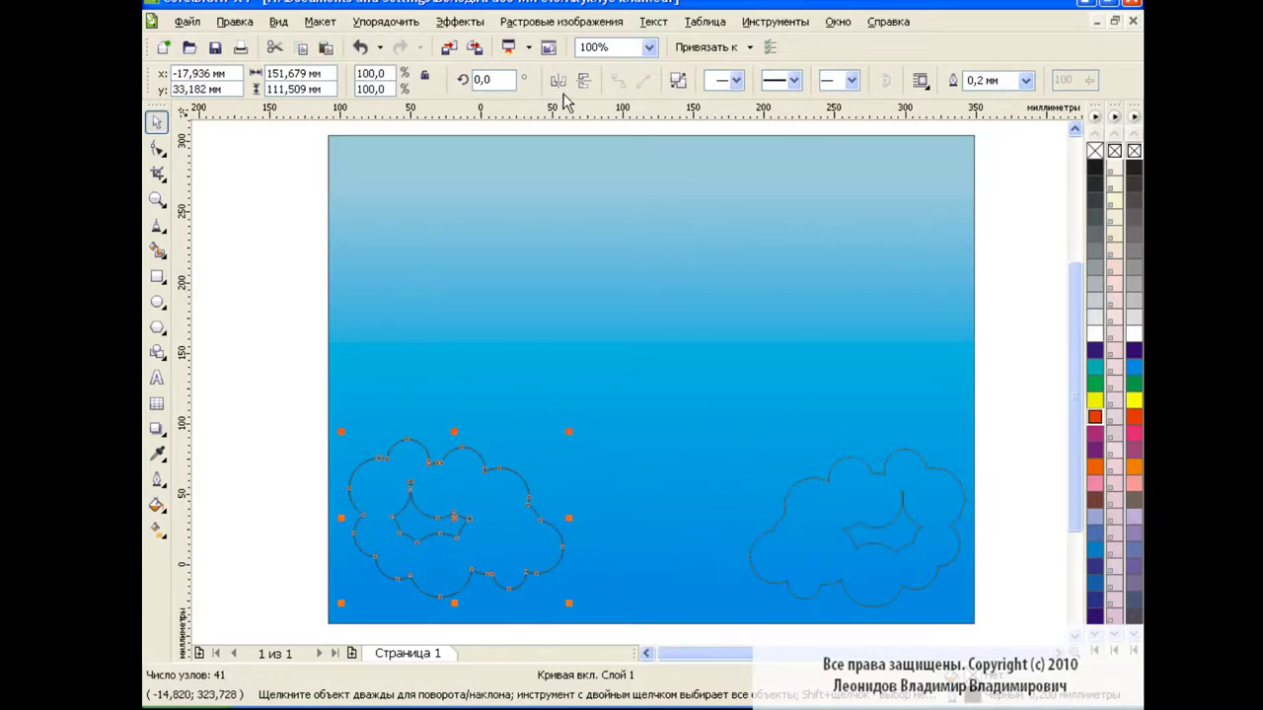
left_click_drag(454, 517, 661, 526)
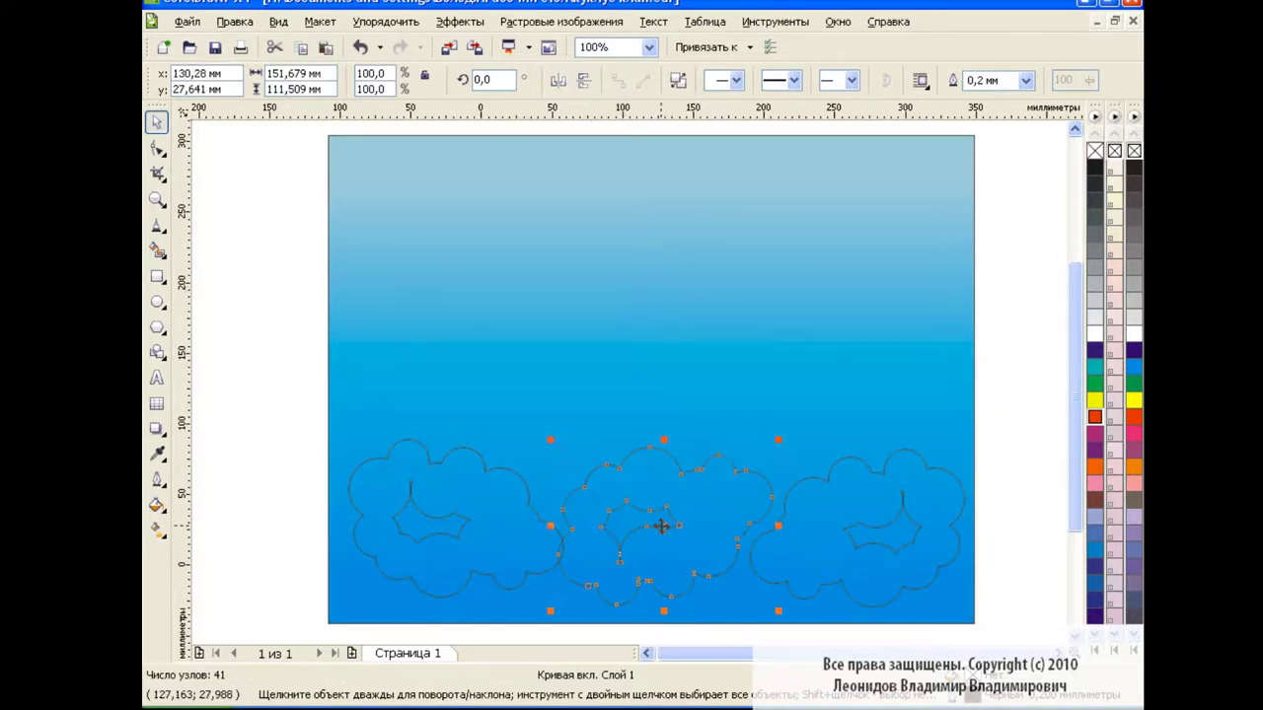
left_click_drag(778, 611, 806, 595)
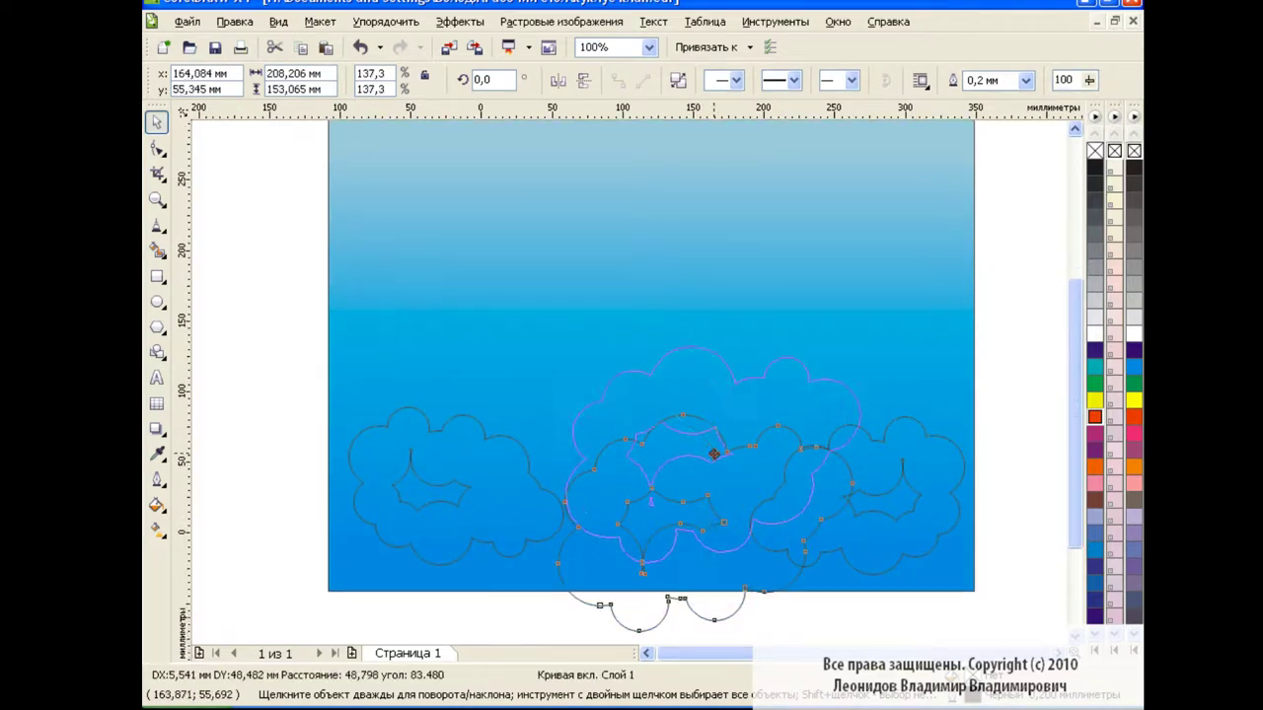
left_click_drag(705, 523, 726, 445)
Enlarge the left cloud, then clear the selection
left_click(437, 484)
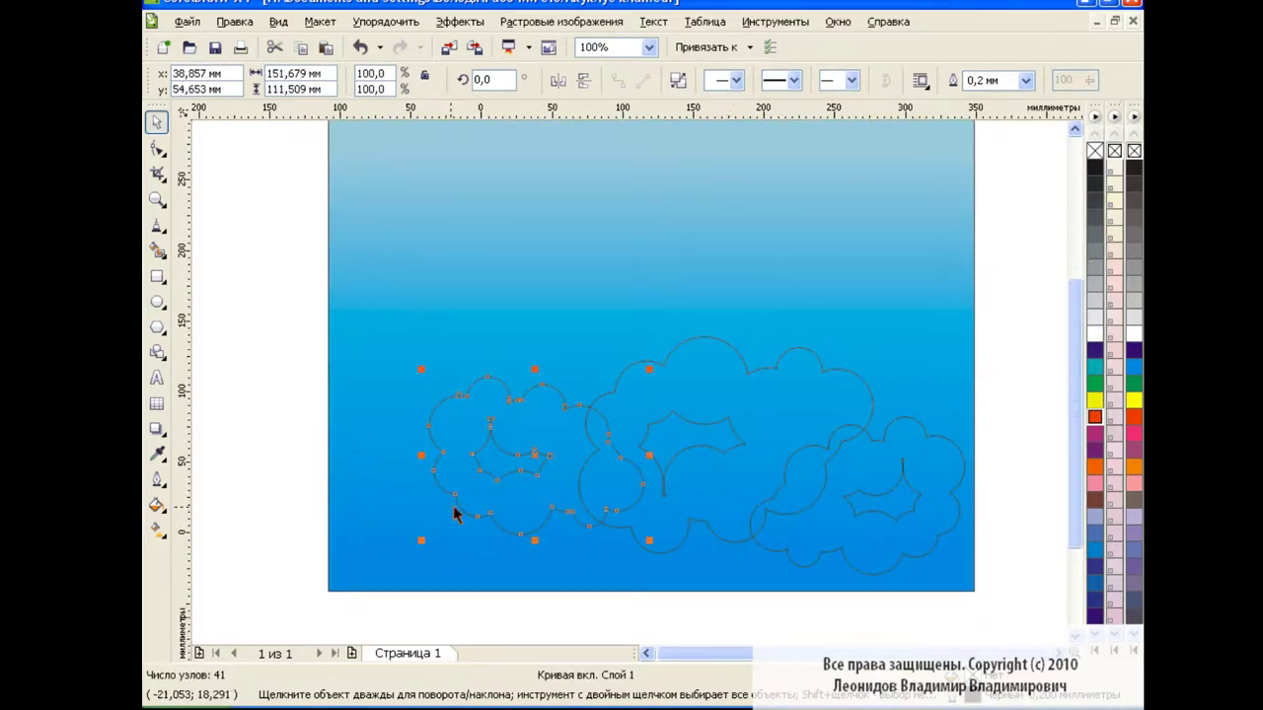
left_click_drag(422, 538, 357, 586)
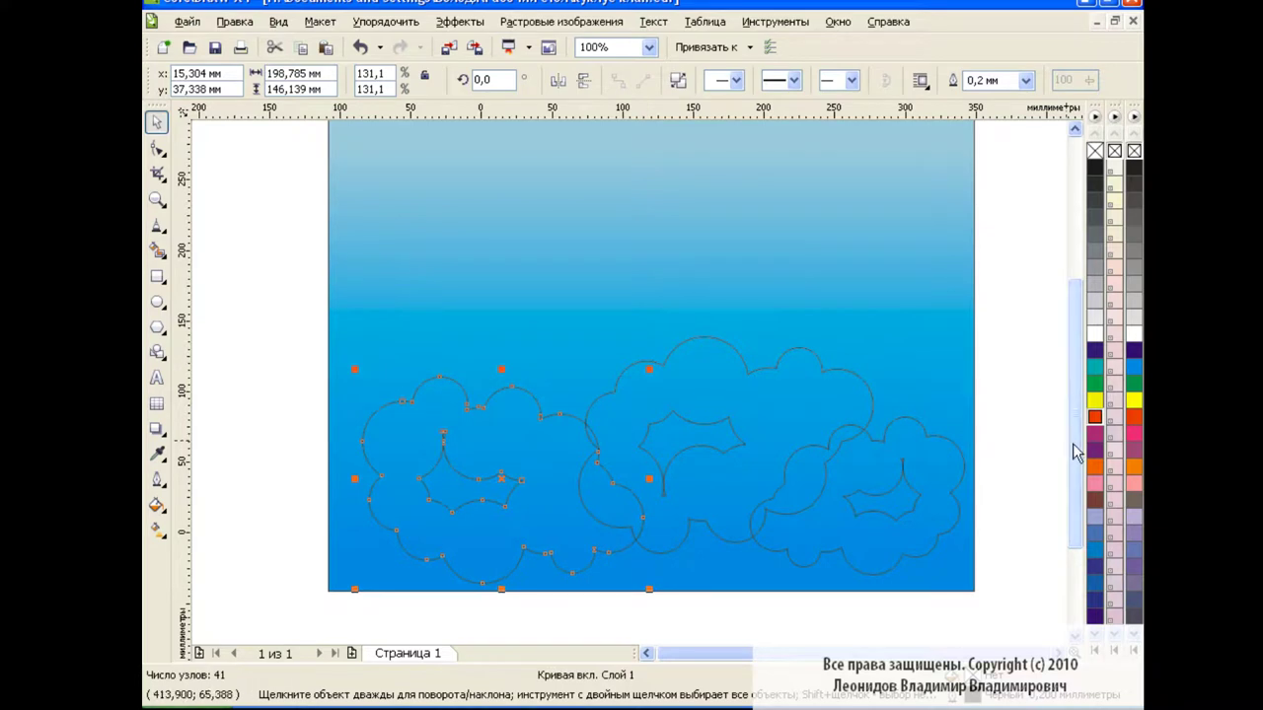
scroll(1075, 404, "up", 2)
left_click(1017, 414)
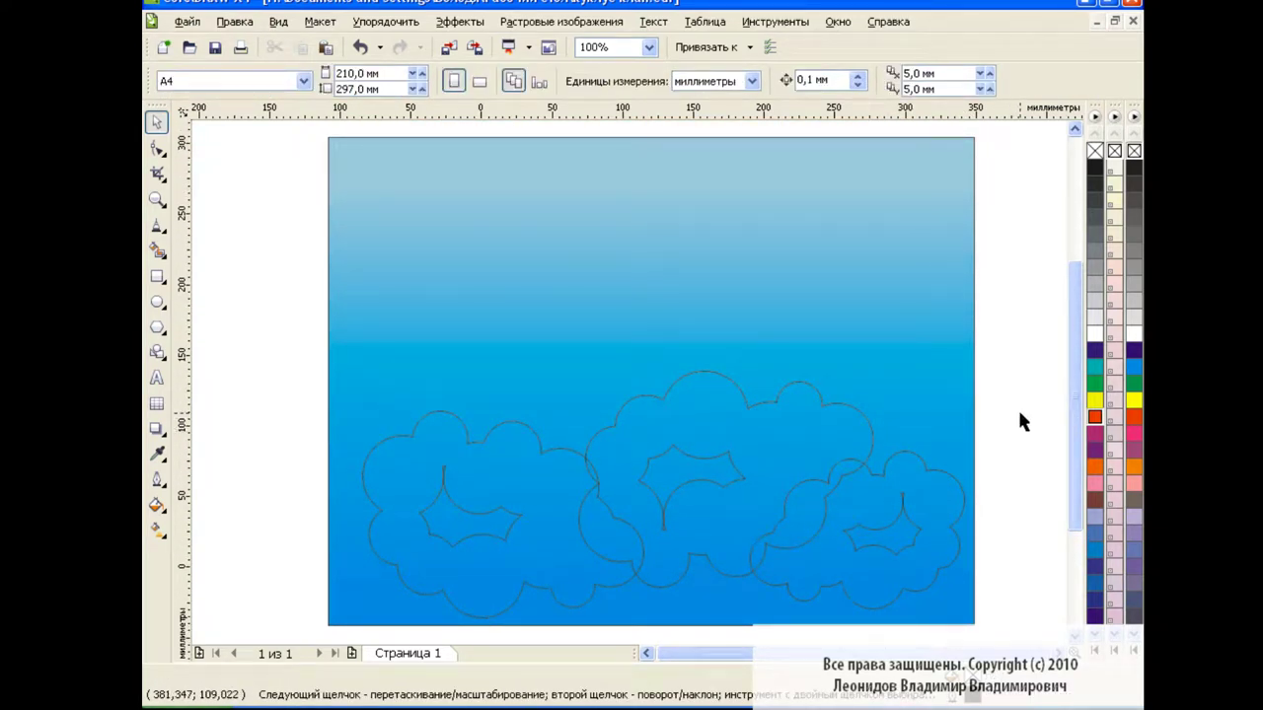
Fill the left and middle clouds' inner holes blue with Smart Fill
left_click(157, 252)
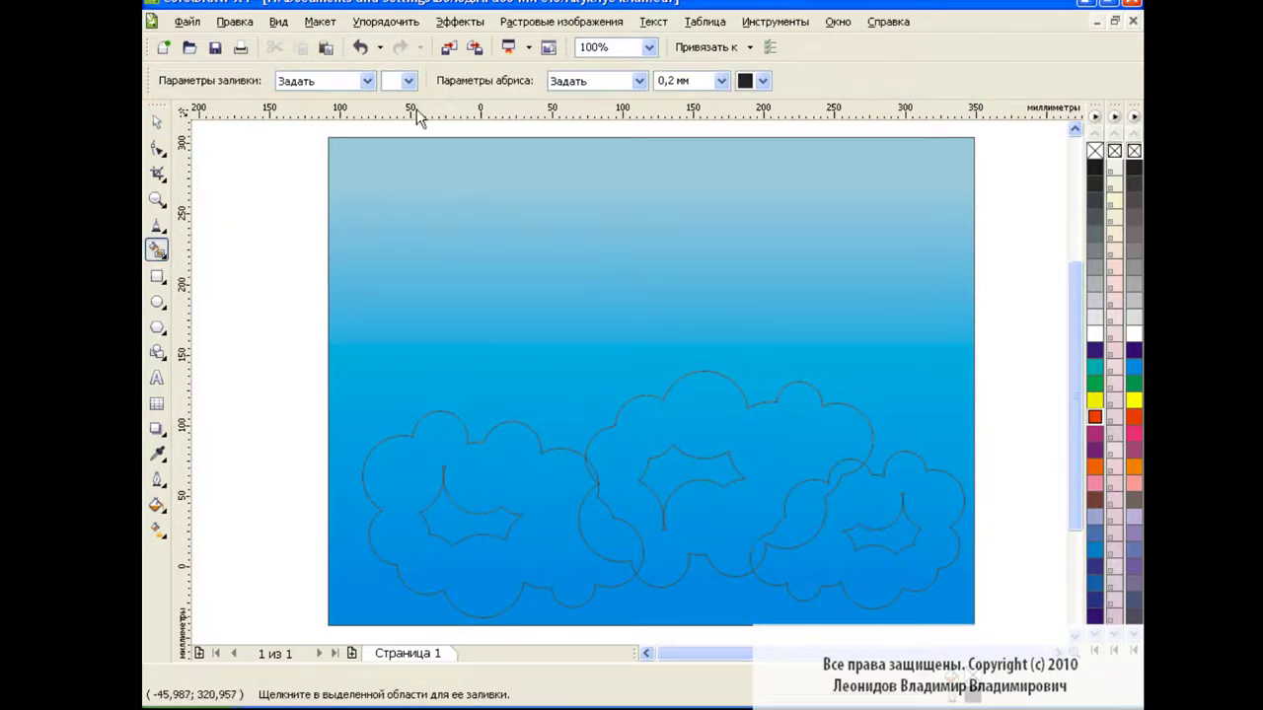
left_click(408, 81)
left_click(416, 139)
left_click(493, 518)
left_click(666, 474)
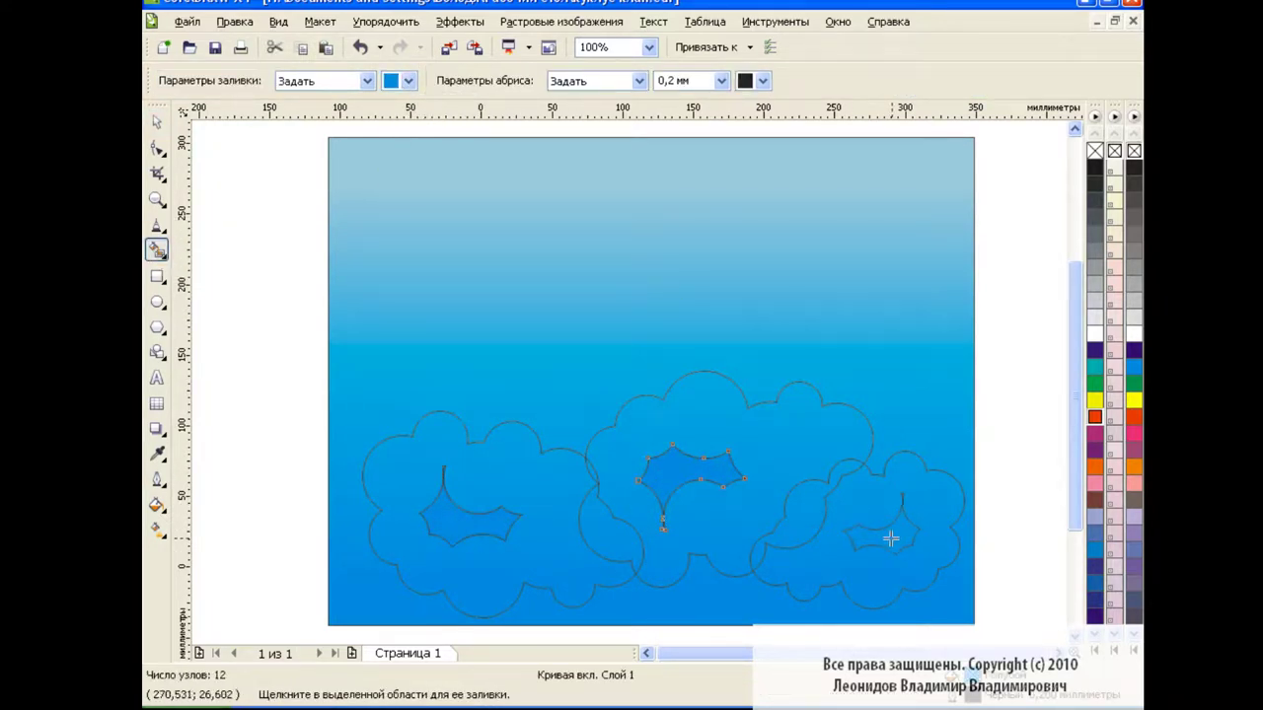
Fill the three clouds white from the palette
left_click(157, 121)
left_click(489, 449)
left_click(1091, 335)
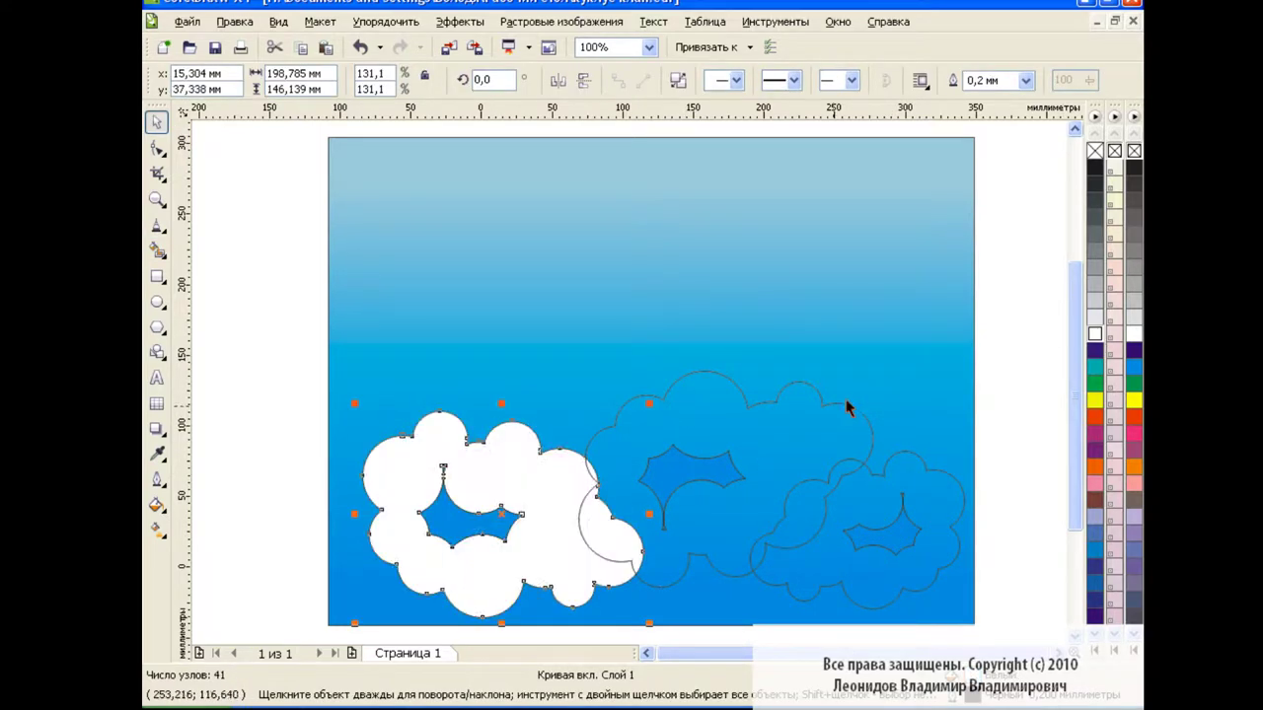
left_click(1088, 337)
key("Tab")
left_click(1089, 338)
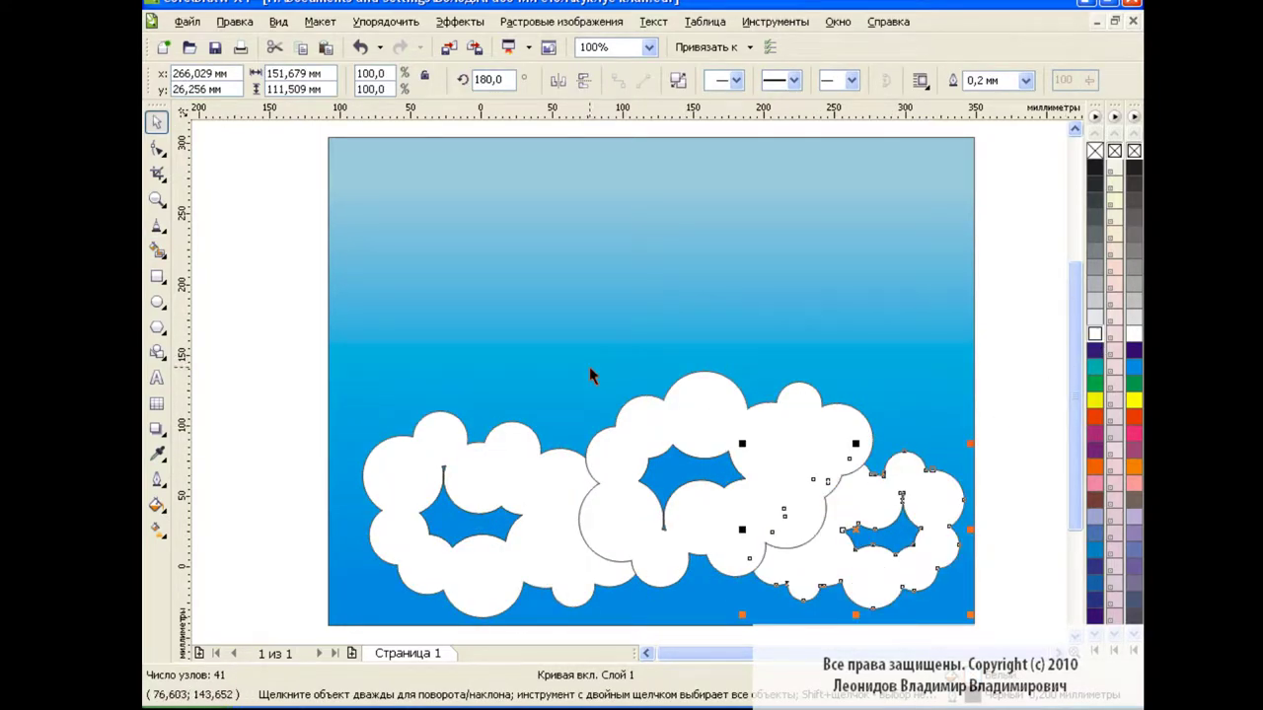
Create a blend from the background to the right cloud
left_click(157, 429)
left_click(232, 437)
mouse_move(950, 487)
left_mouse_down()
mouse_move(903, 533)
mouse_move(857, 529)
left_mouse_up()
Undo the stray blend, blend the middle and left cloud holes into their outlines, and remove outlines
key("ctrl+z")
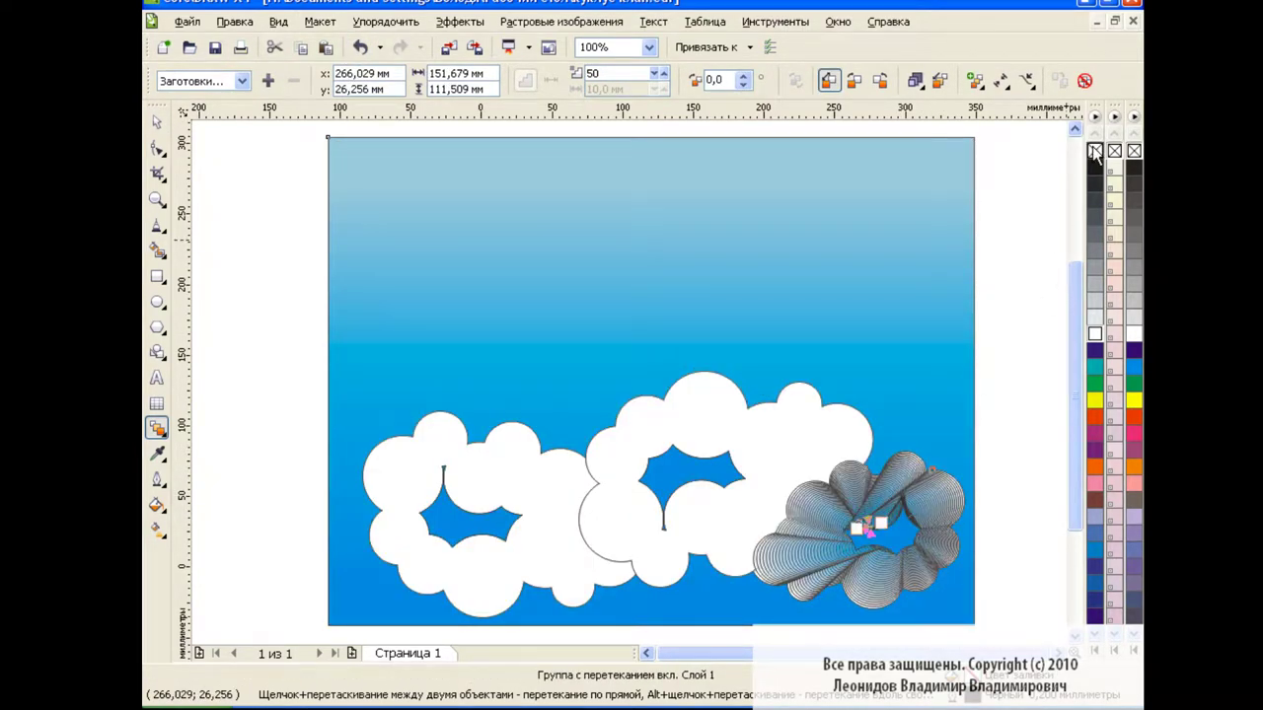
right_click(1095, 151)
left_click_drag(769, 445, 691, 486)
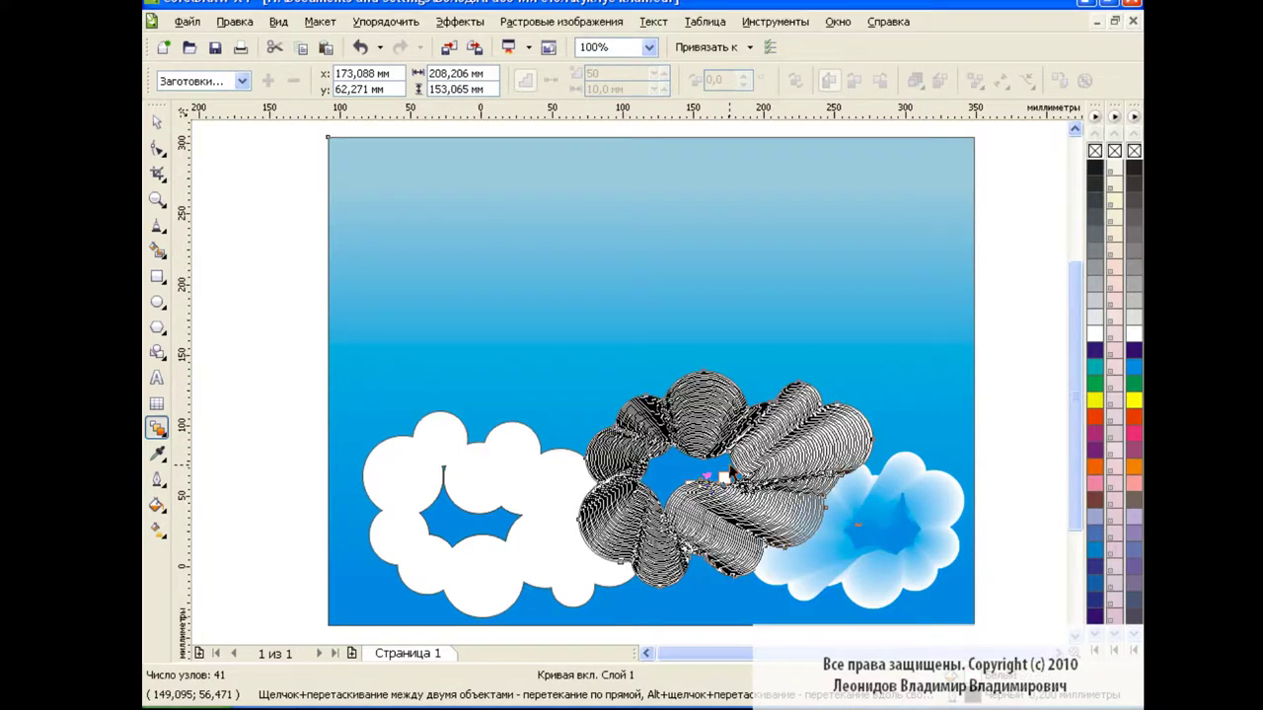
right_click(1095, 151)
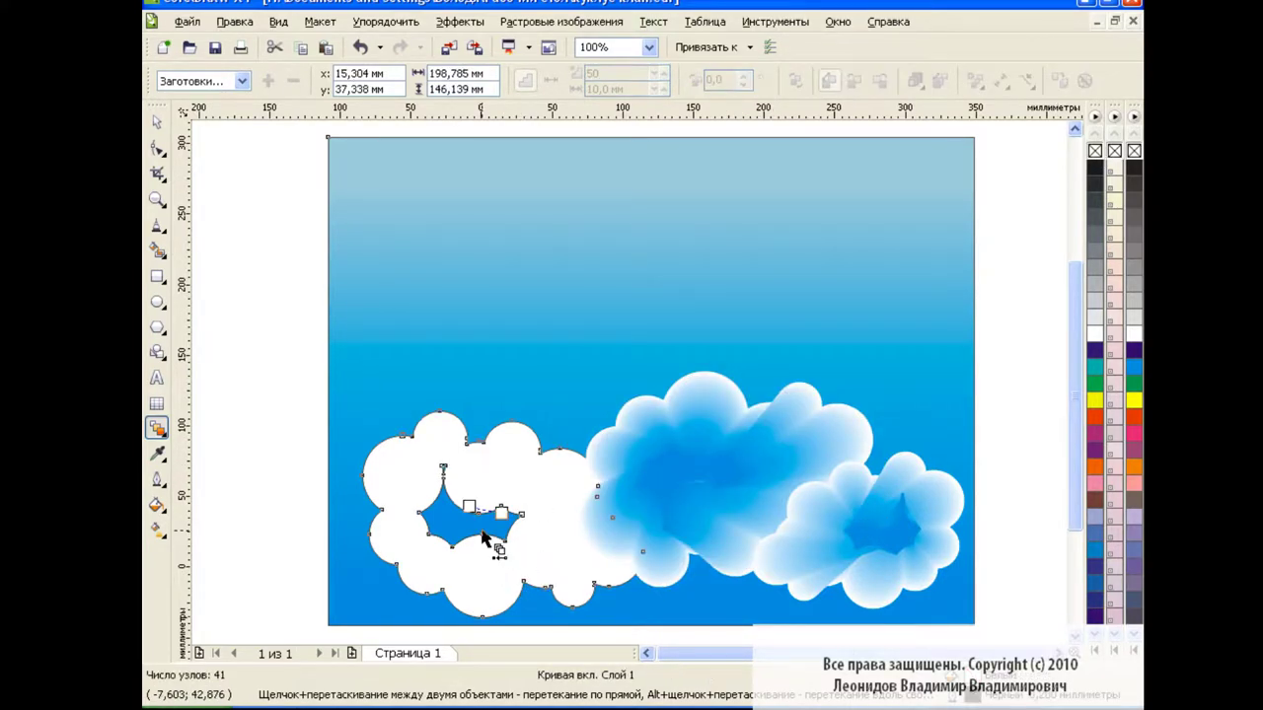
left_click_drag(543, 505, 469, 507)
right_click(1095, 150)
Select the left cloud blend and increase its object and colour acceleration
left_click(156, 120)
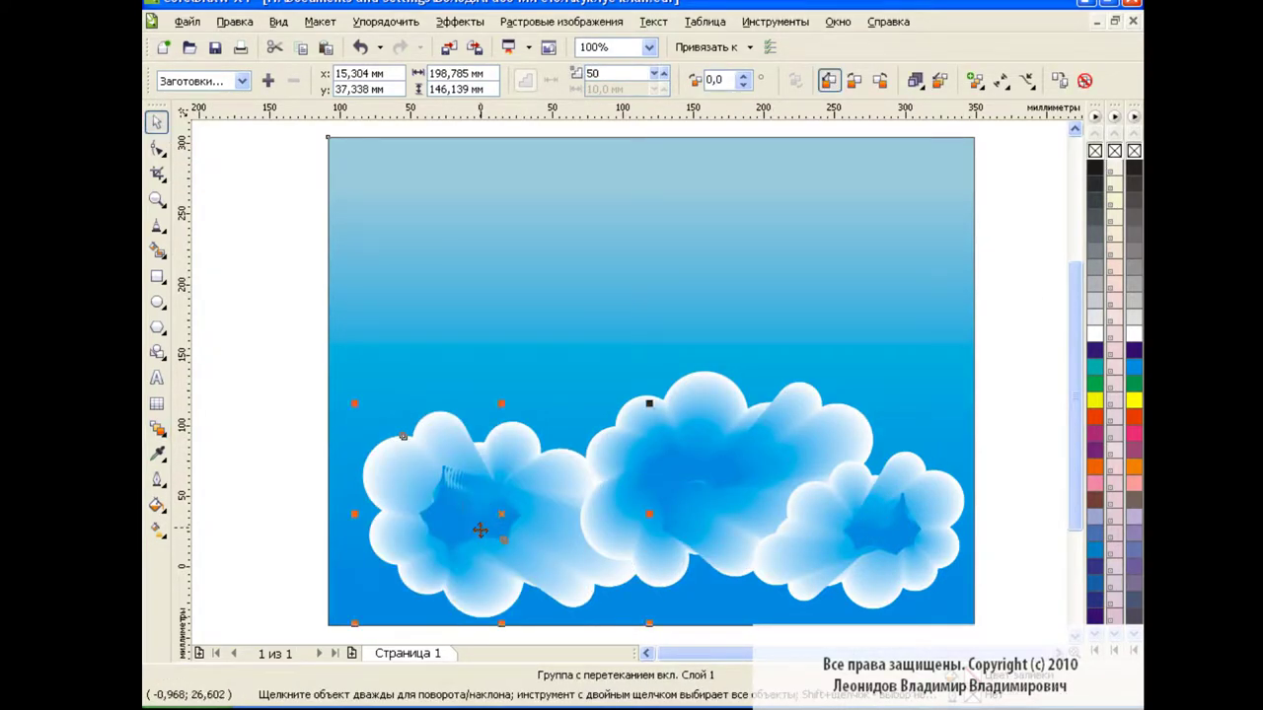
left_click(460, 509, "ctrl")
left_click_drag(339, 405, 676, 605)
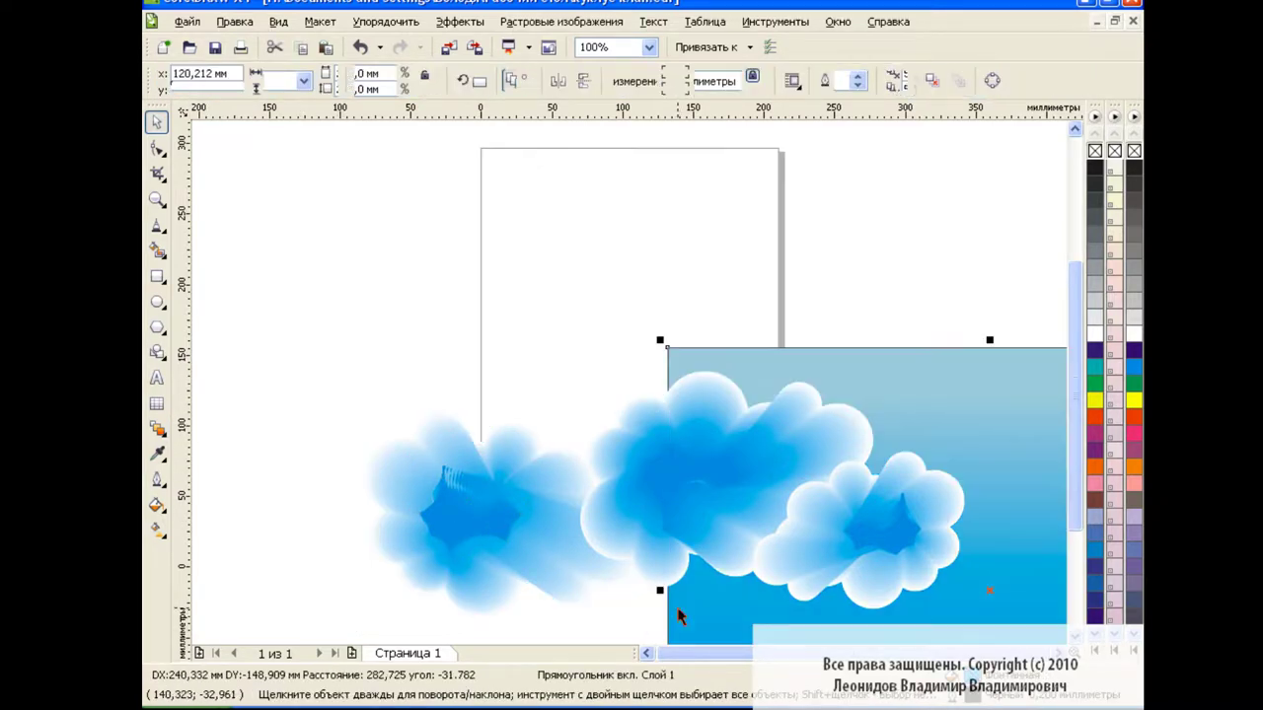
left_click(361, 47)
left_click_drag(256, 392, 677, 625)
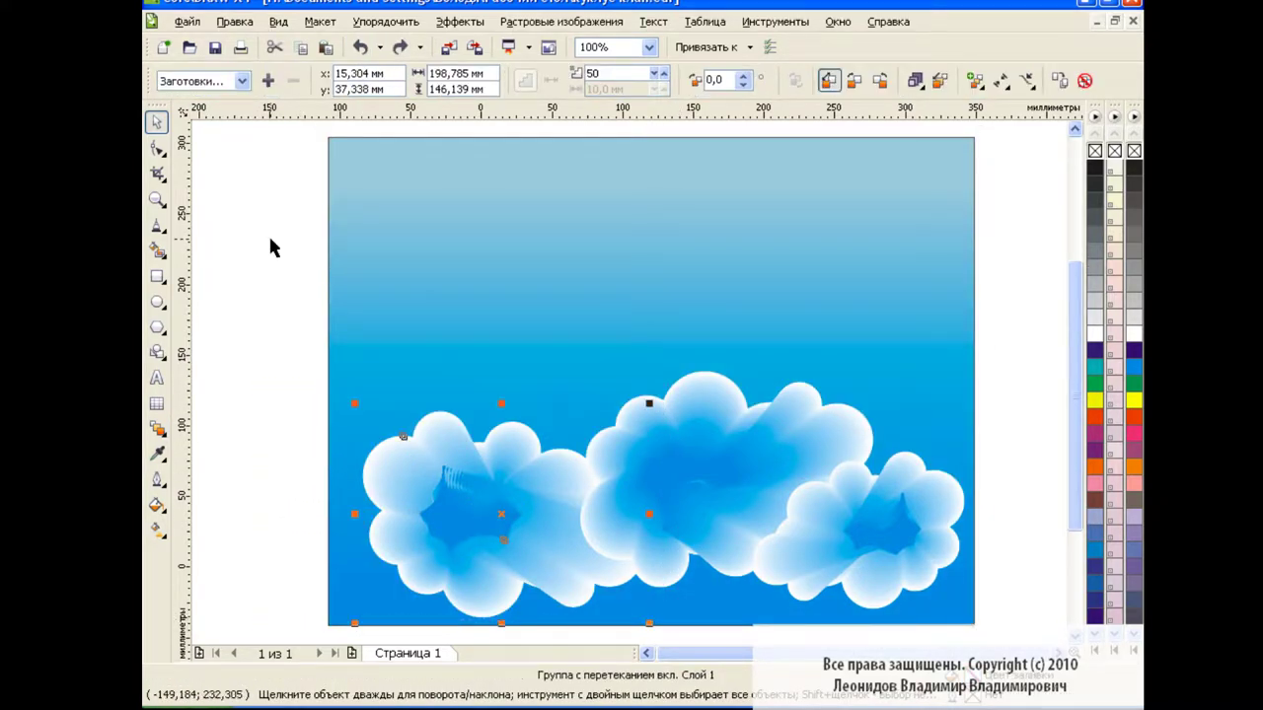
left_click(156, 426)
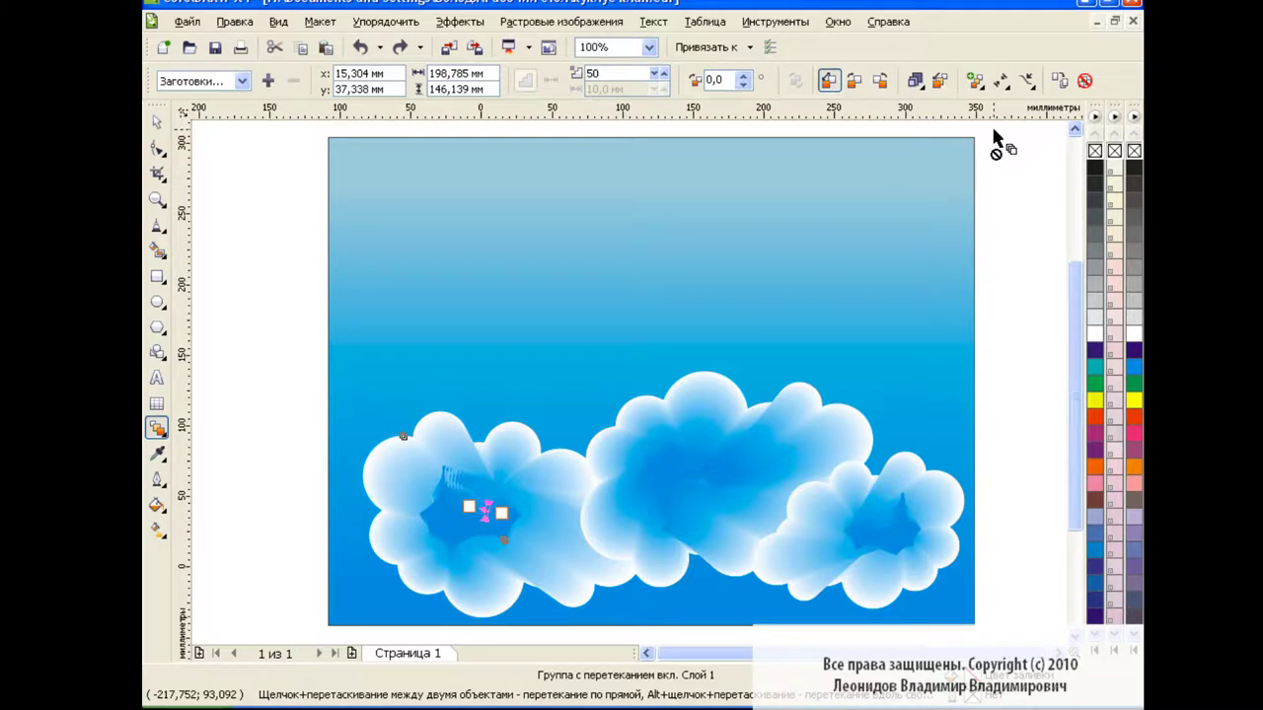
left_click(924, 86)
mouse_move(1026, 150)
left_mouse_down()
mouse_move(1043, 146)
mouse_move(1037, 155)
left_mouse_up()
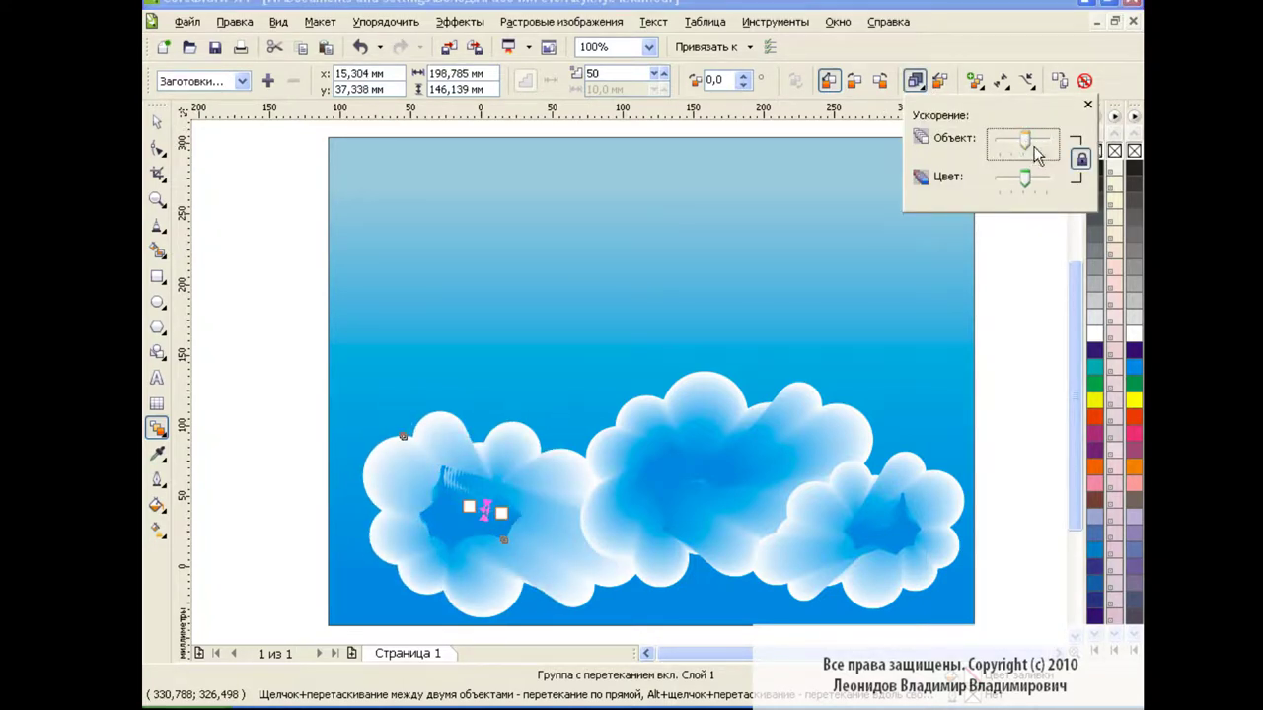
Adjust the middle cloud blend's acceleration, then deselect
left_click(651, 407)
left_click(915, 82)
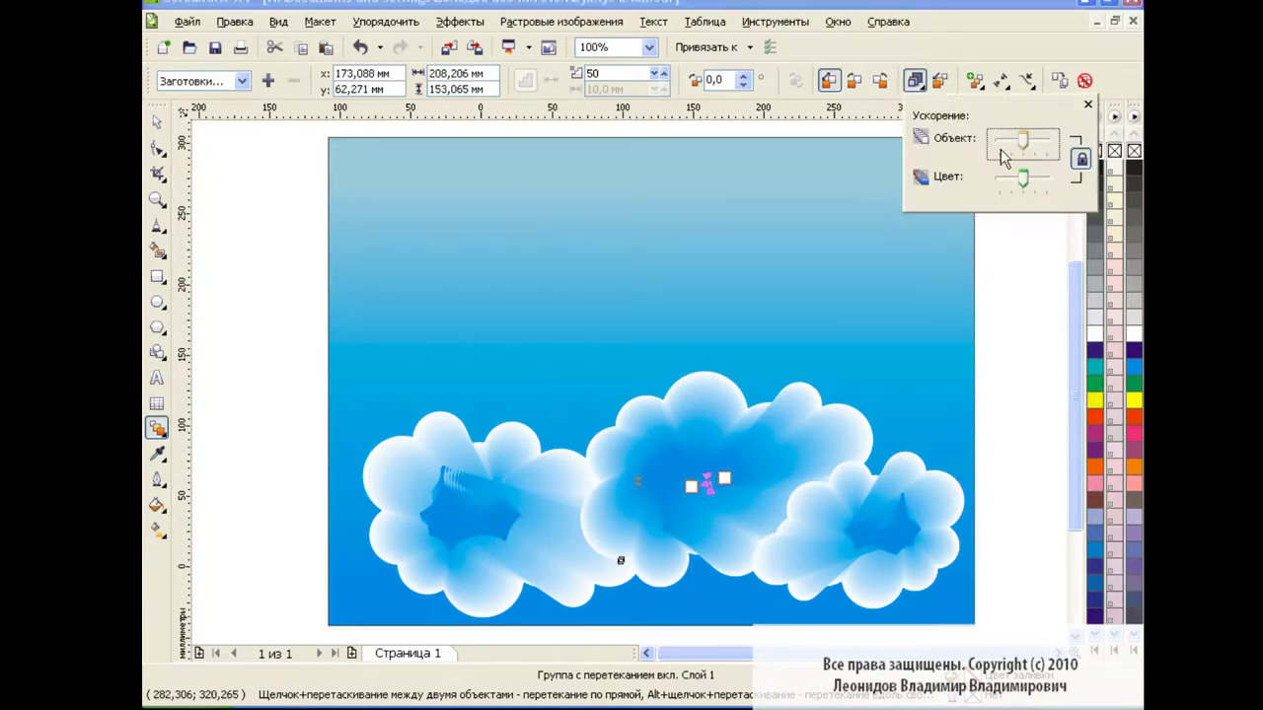
left_click_drag(1008, 158, 1037, 144)
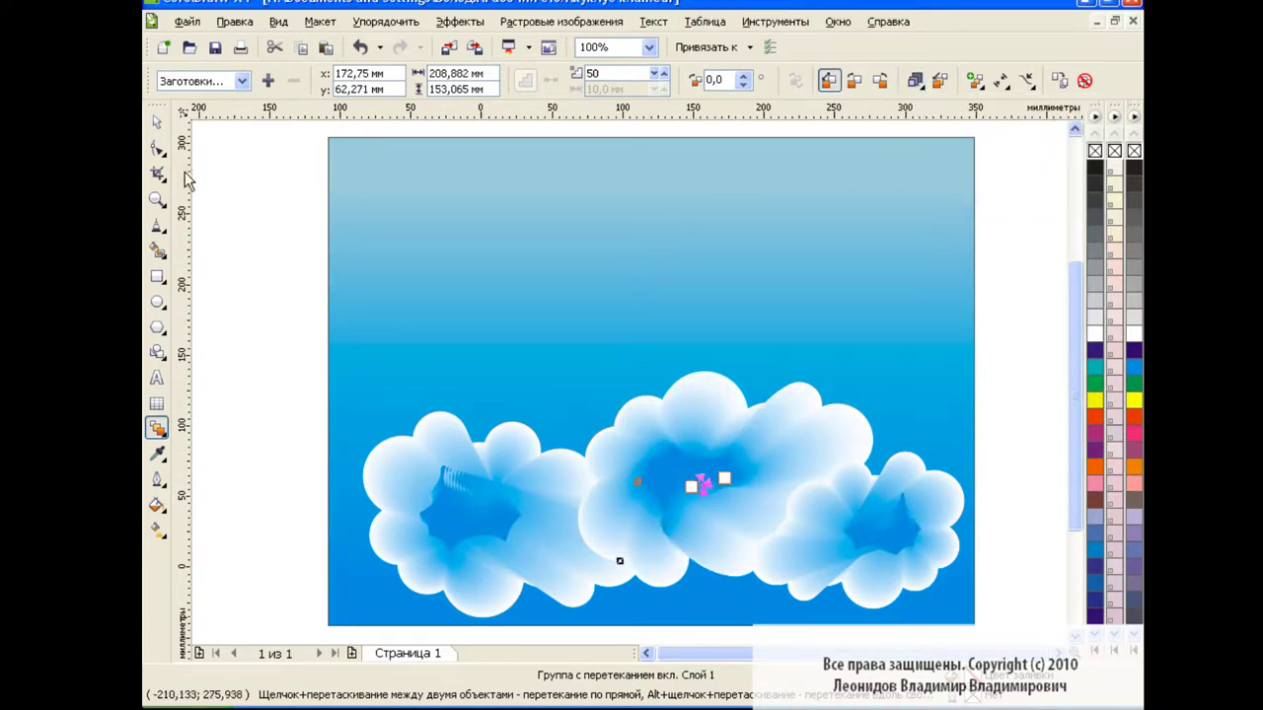
left_click(156, 122)
left_click(276, 449)
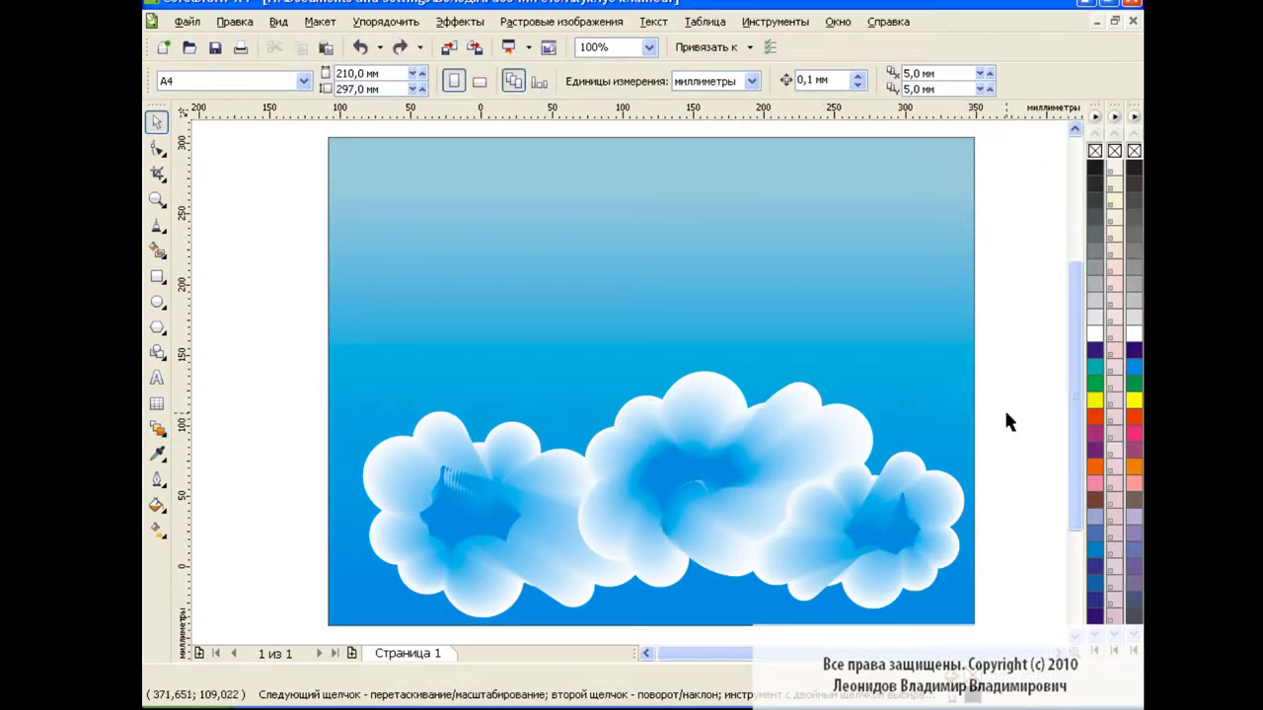
PowerClip the right, middle and left cloud blends inside the gradient background rectangle
scroll(1016, 409, "down", 3)
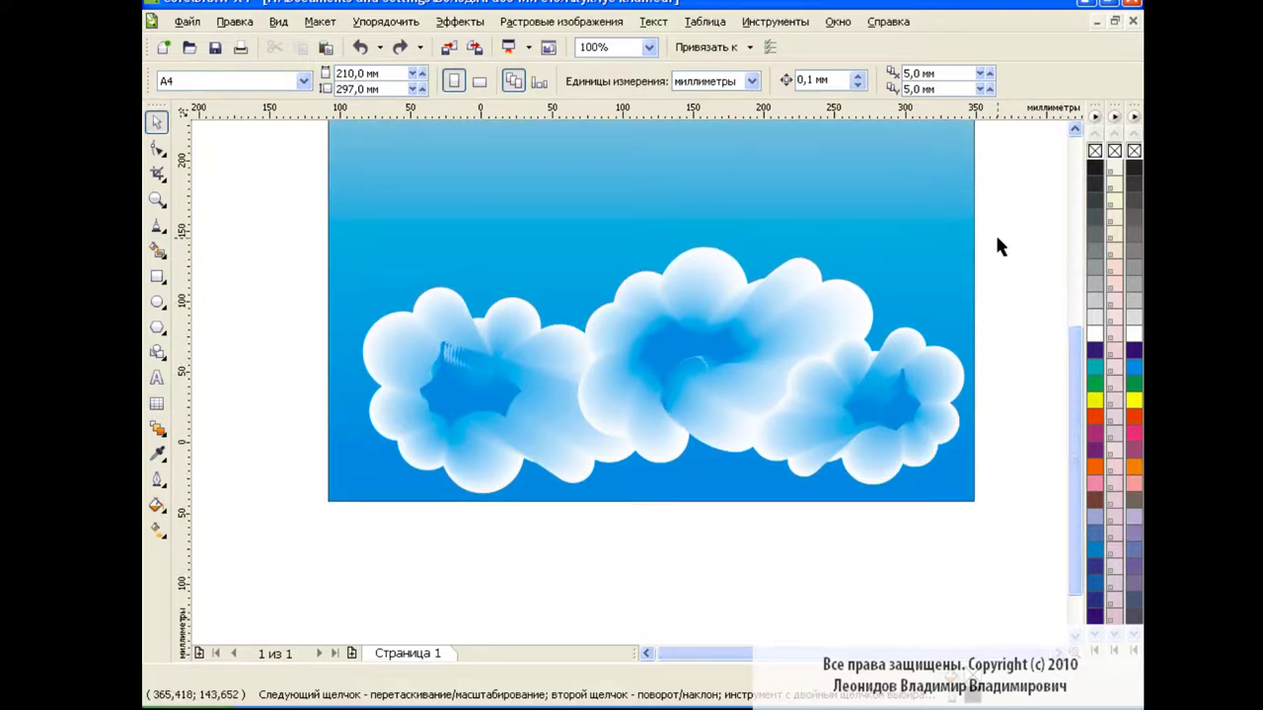
left_click(852, 422)
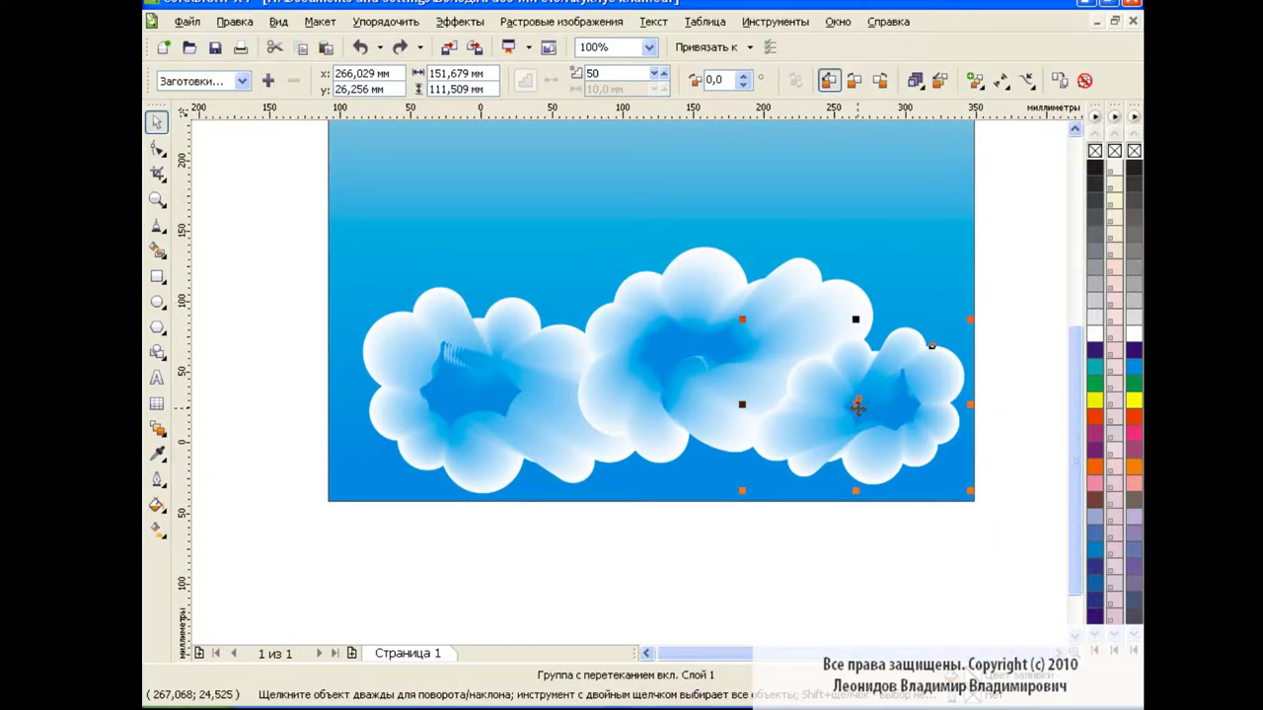
left_click_drag(857, 406, 897, 271)
left_click(962, 375)
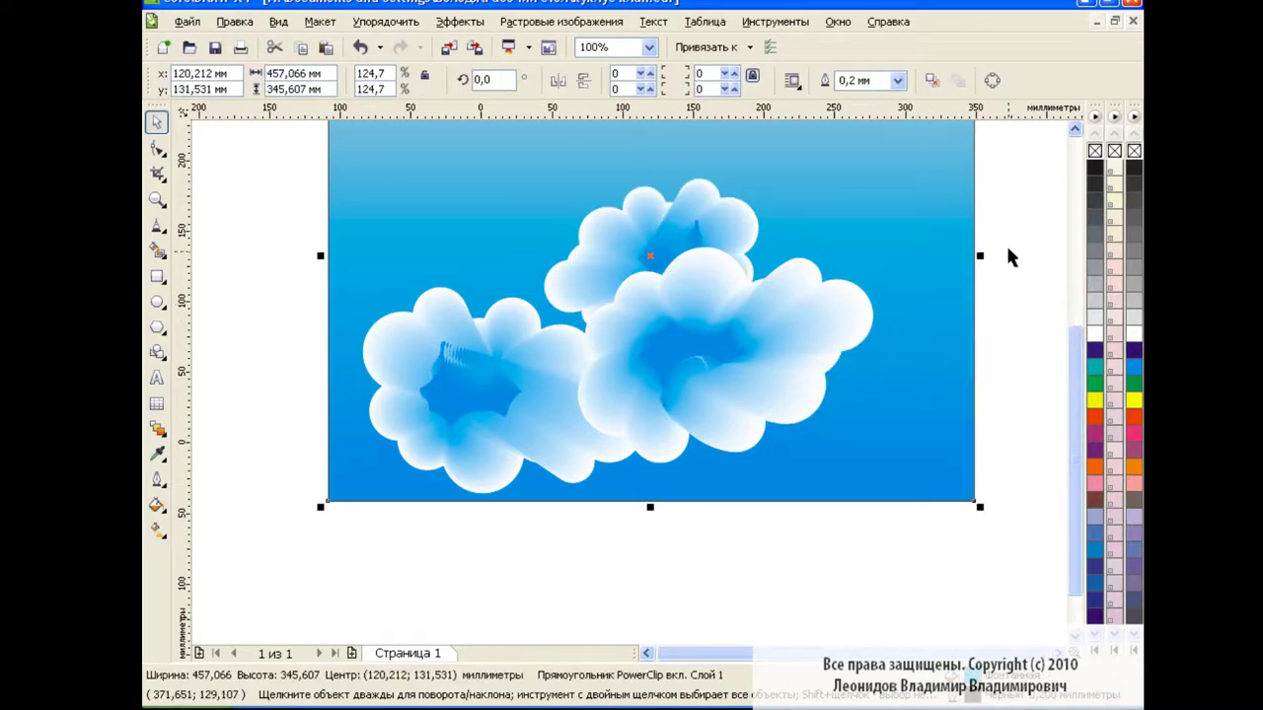
left_click_drag(563, 489, 902, 361)
left_click(975, 471)
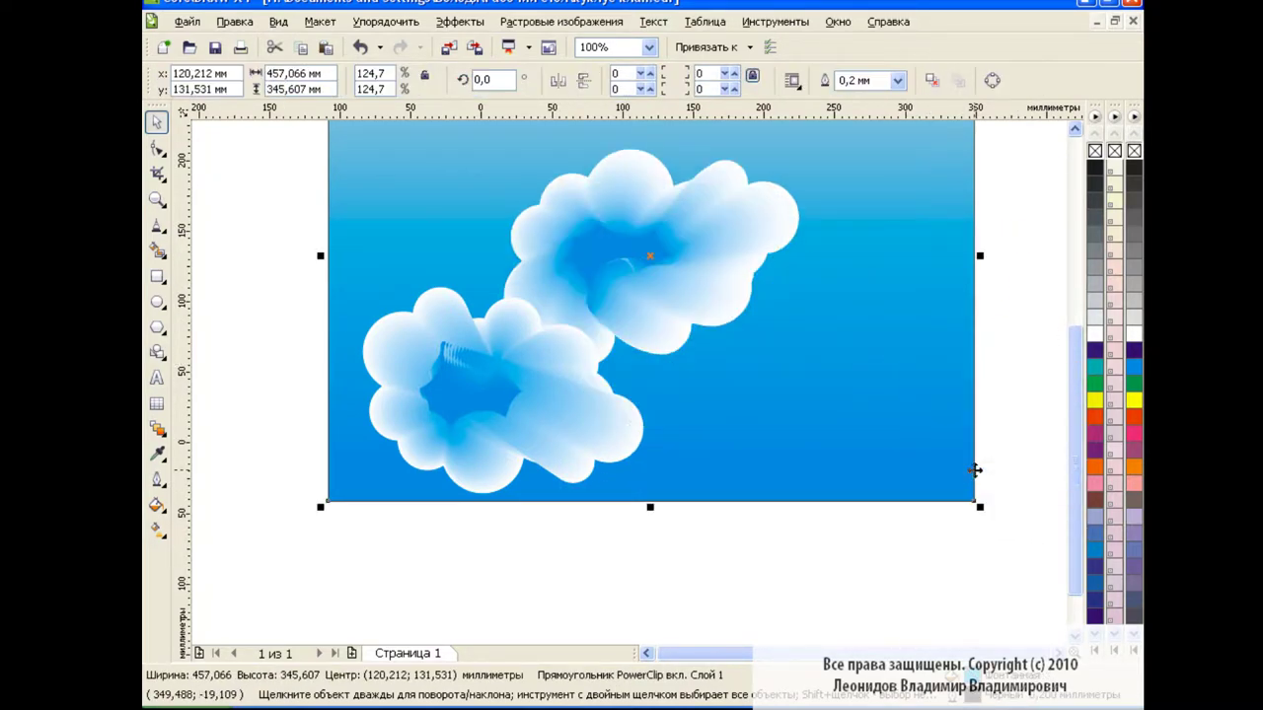
left_click(530, 408)
left_click_drag(529, 409, 817, 383)
left_click(858, 483)
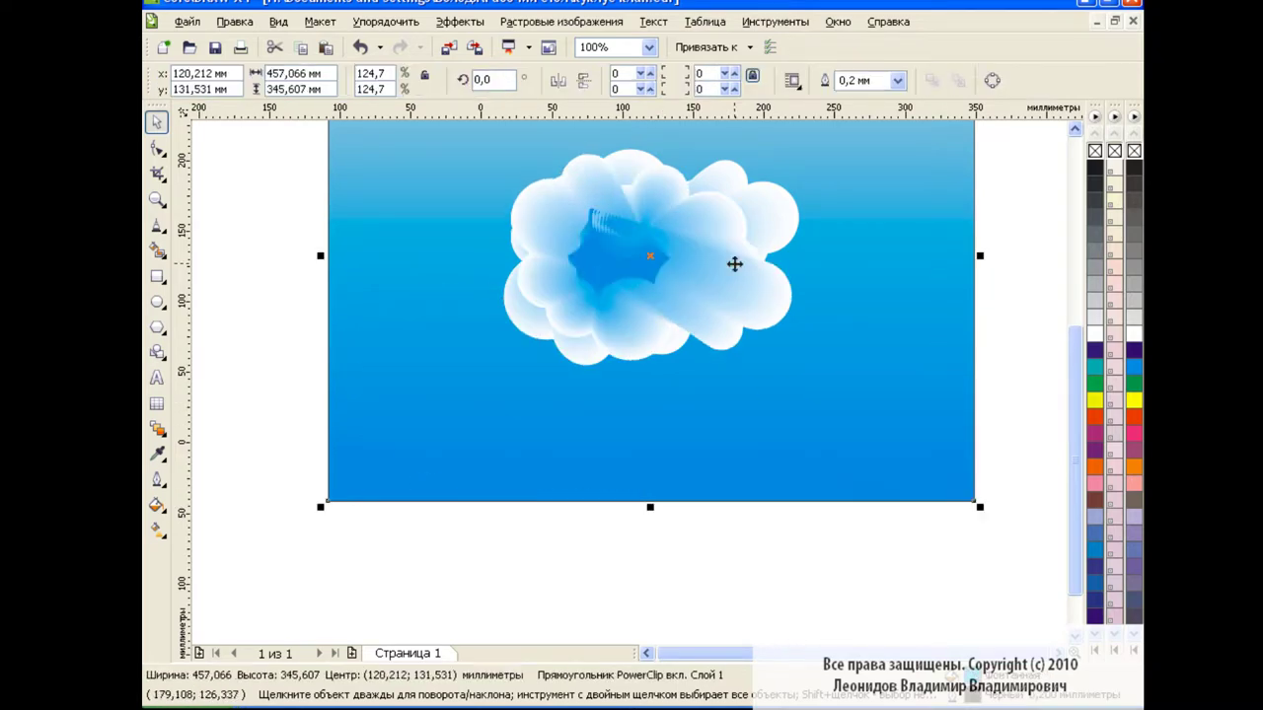
left_click(458, 21)
Edit the PowerClip contents, moving and rescaling the clouds toward the lower left
left_click(730, 367)
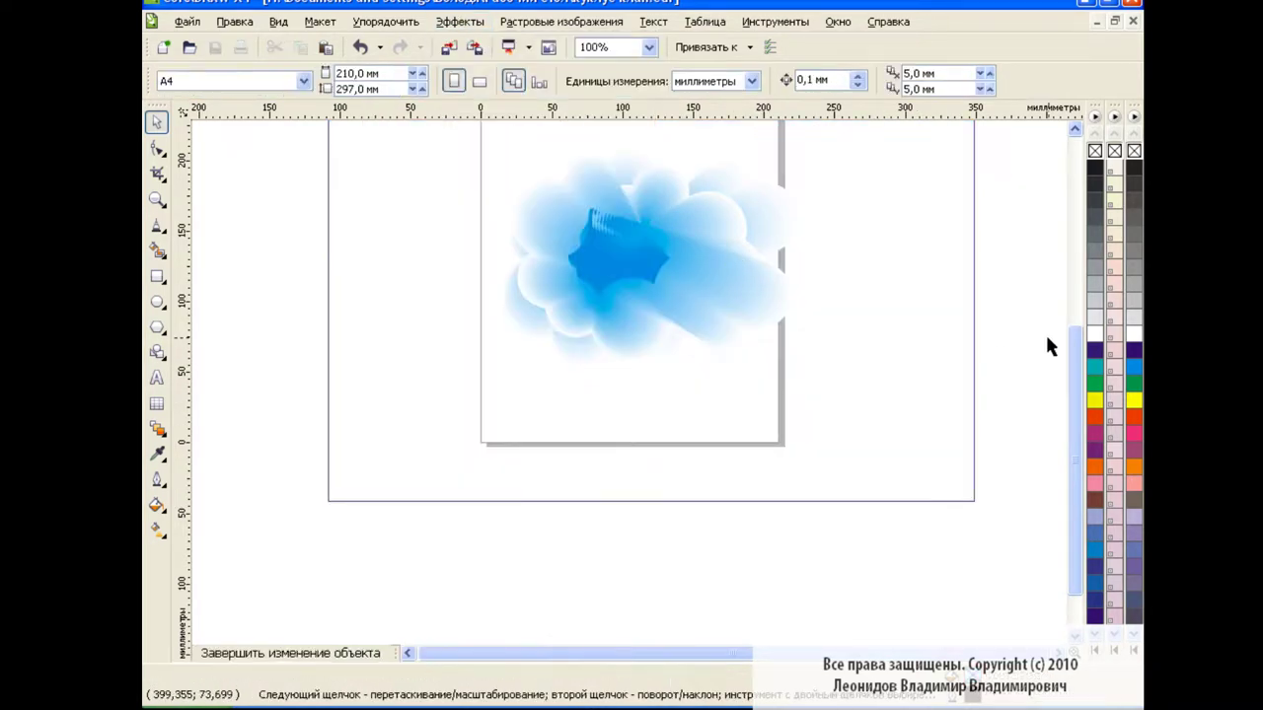
left_click_drag(285, 245, 799, 483)
mouse_move(682, 425)
left_mouse_down()
mouse_move(480, 520)
mouse_move(642, 351)
mouse_move(493, 473)
mouse_move(447, 538)
left_mouse_up()
left_click(620, 355)
left_click_drag(592, 431, 707, 347)
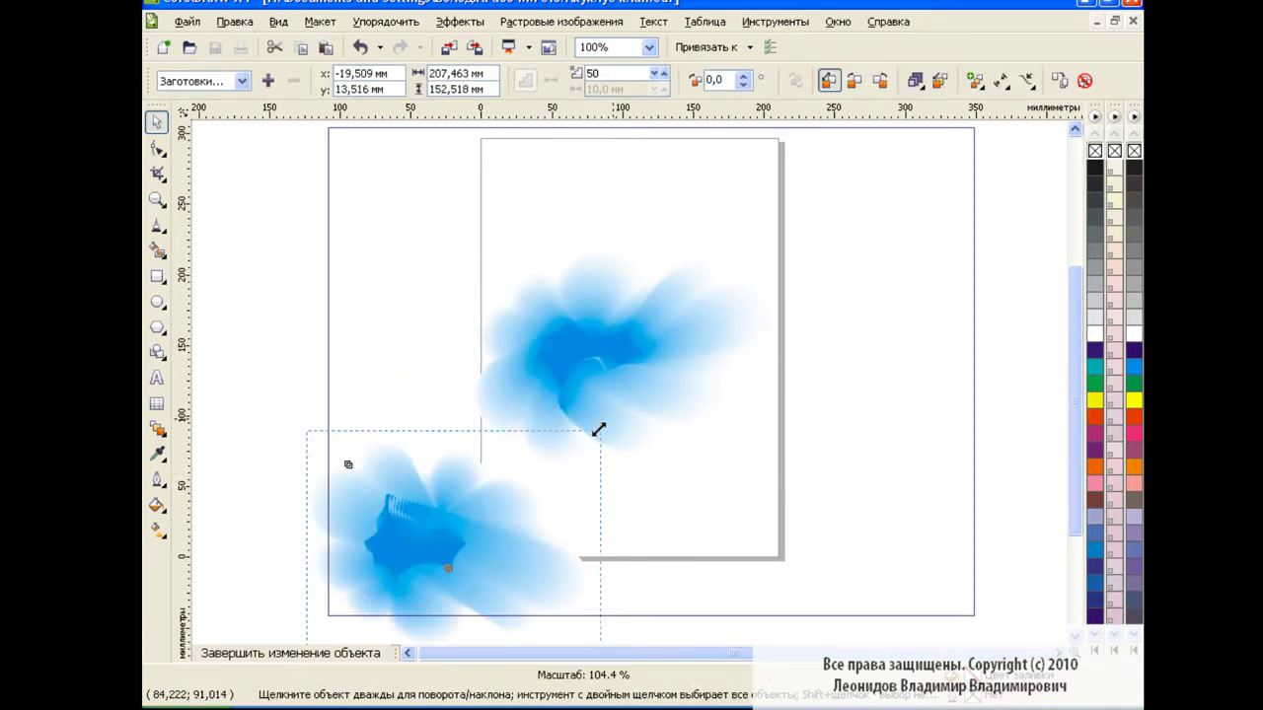
left_click_drag(499, 501, 460, 546)
left_click_drag(664, 398, 641, 414)
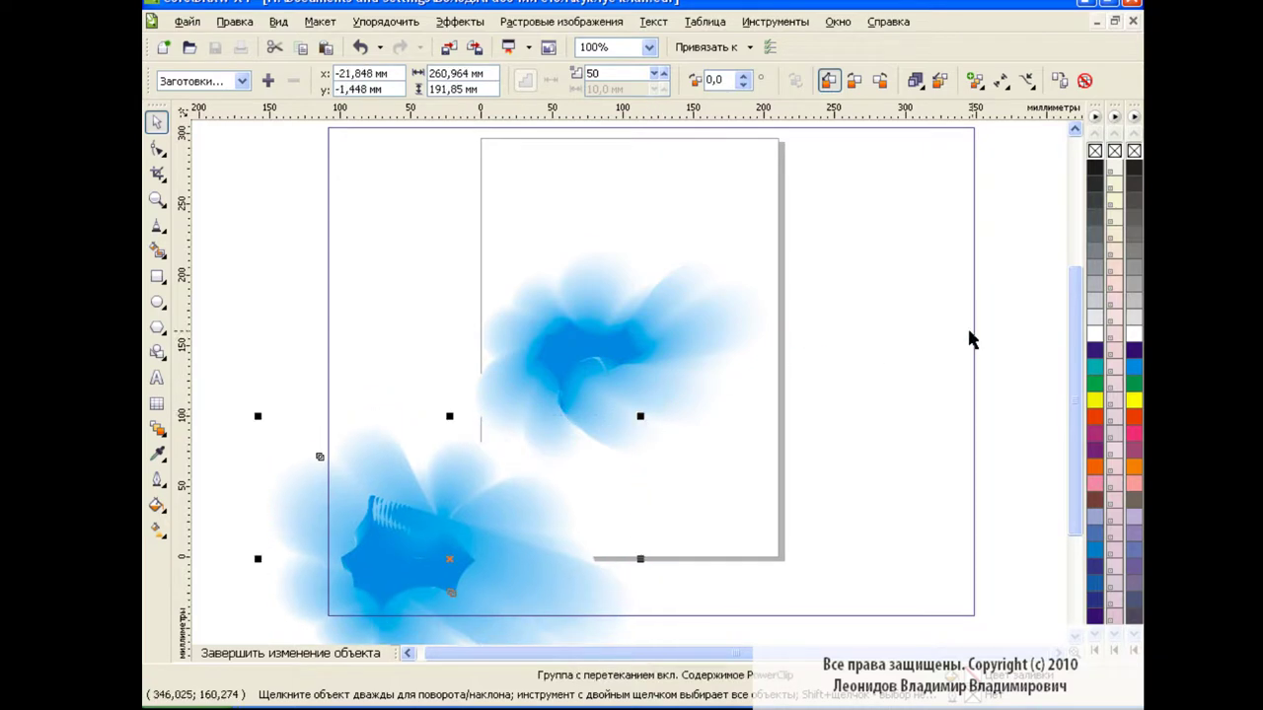
Move the upper and small clouds to the lower right and finish PowerClip editing
left_click(606, 351)
left_click(595, 333)
mouse_move(625, 361)
left_mouse_down()
mouse_move(837, 451)
mouse_move(687, 535)
mouse_move(687, 593)
left_mouse_up()
scroll(730, 544, "down", 2)
left_click_drag(841, 459, 897, 460)
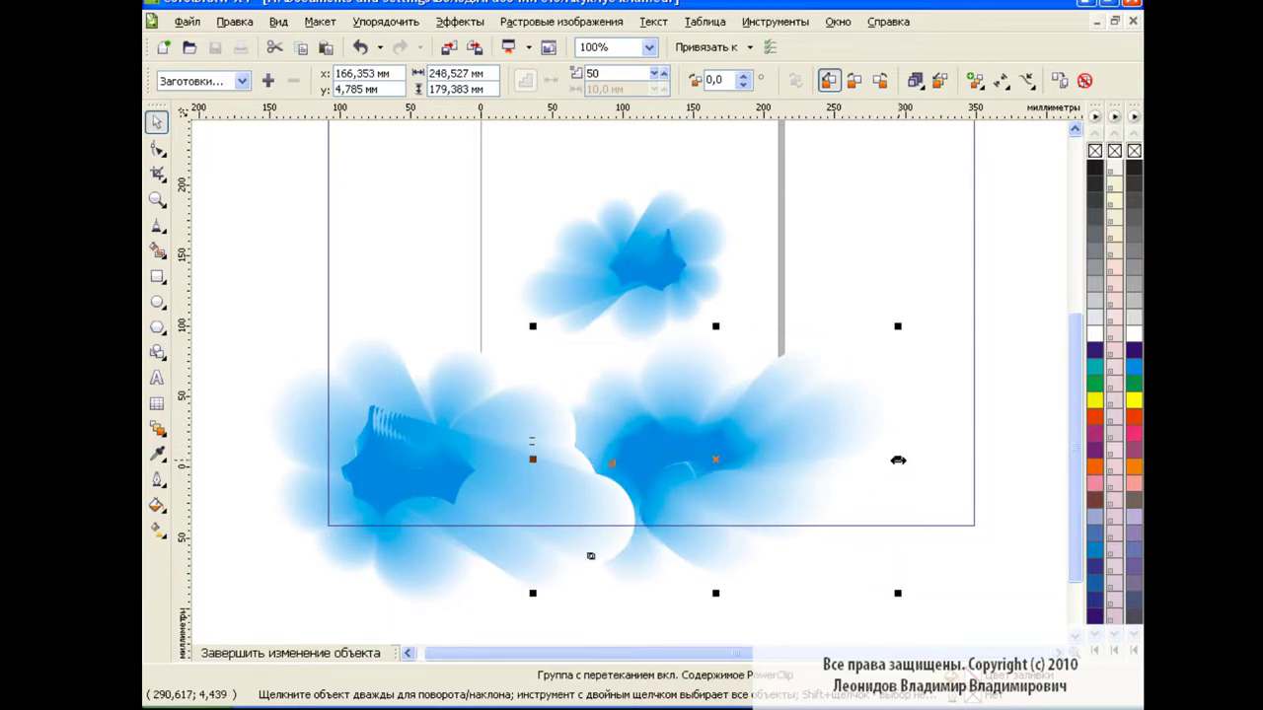
left_click(655, 257)
left_click_drag(625, 266, 890, 465)
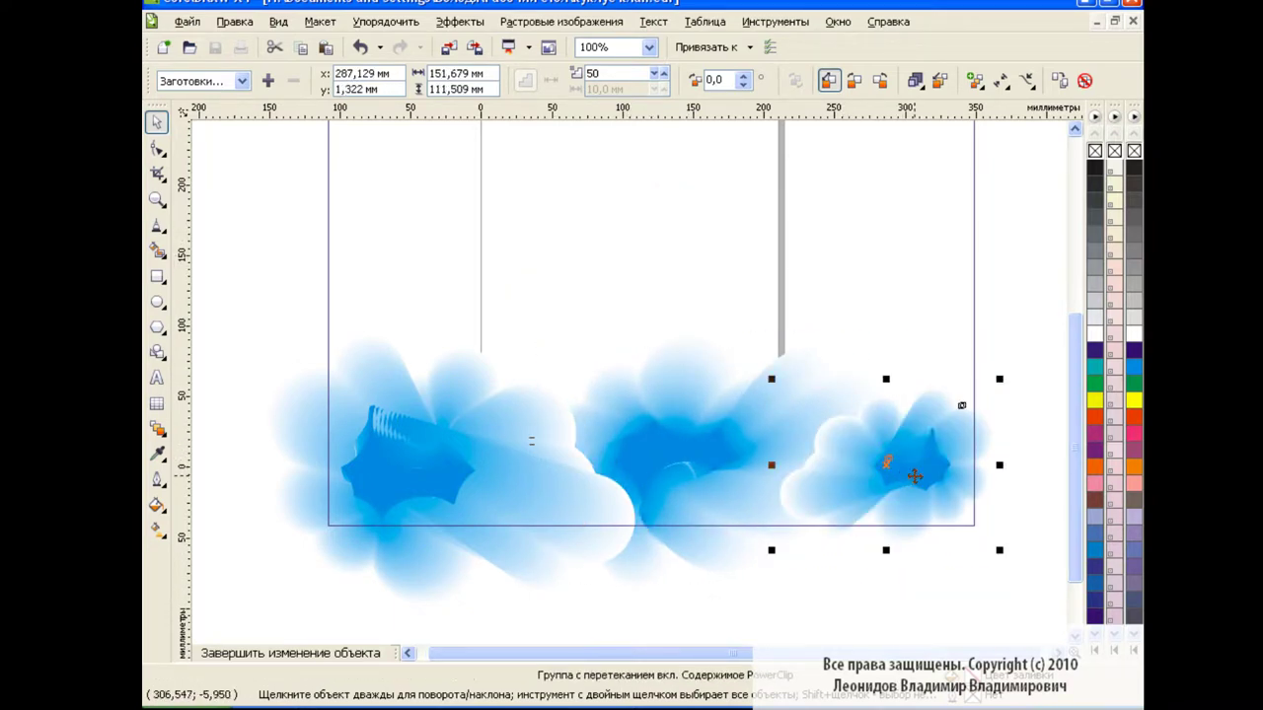
left_click(459, 21)
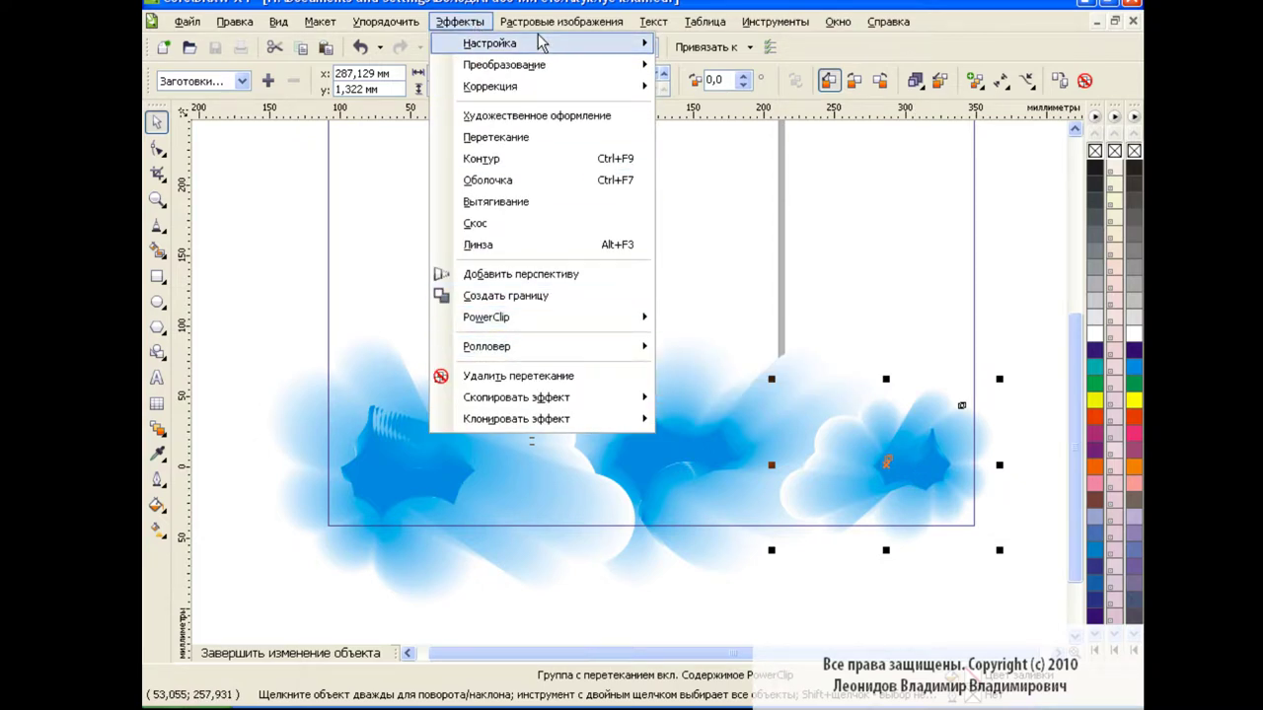
mouse_move(486, 317)
left_click(764, 391)
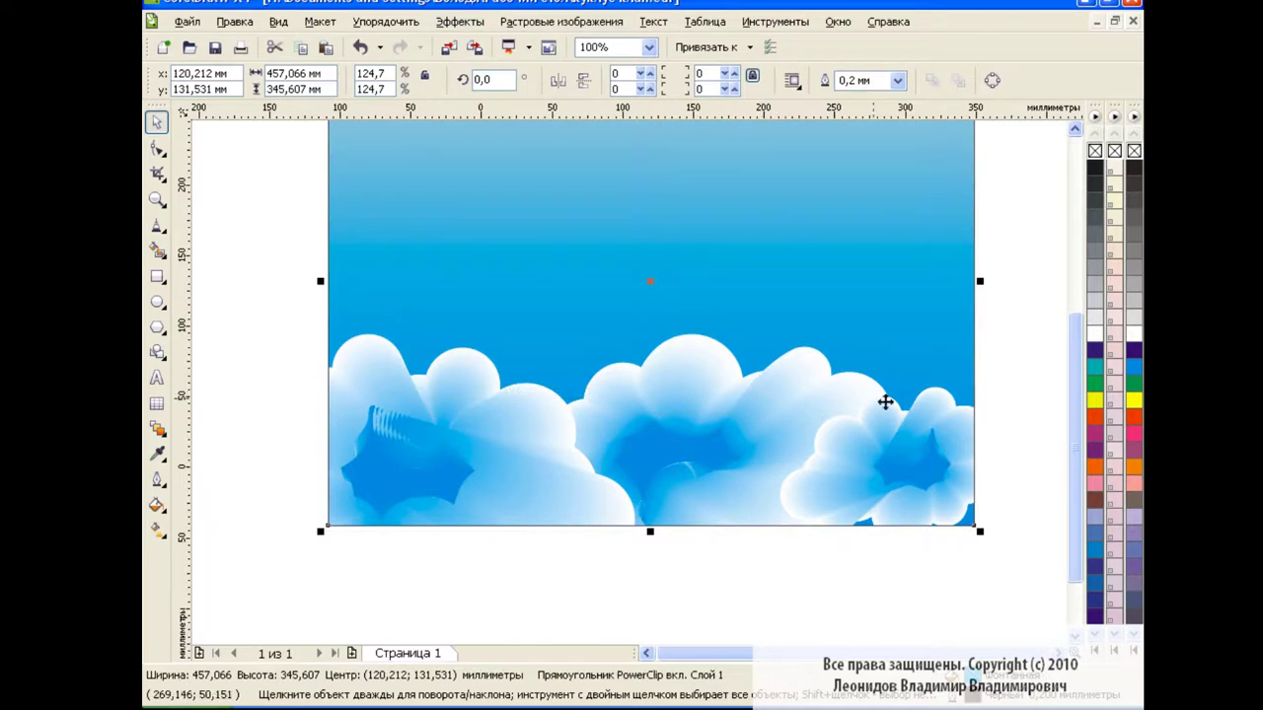
Draw a circle high in the sky, fill it yellow and remove its outline
left_click_drag(1078, 494, 1075, 440)
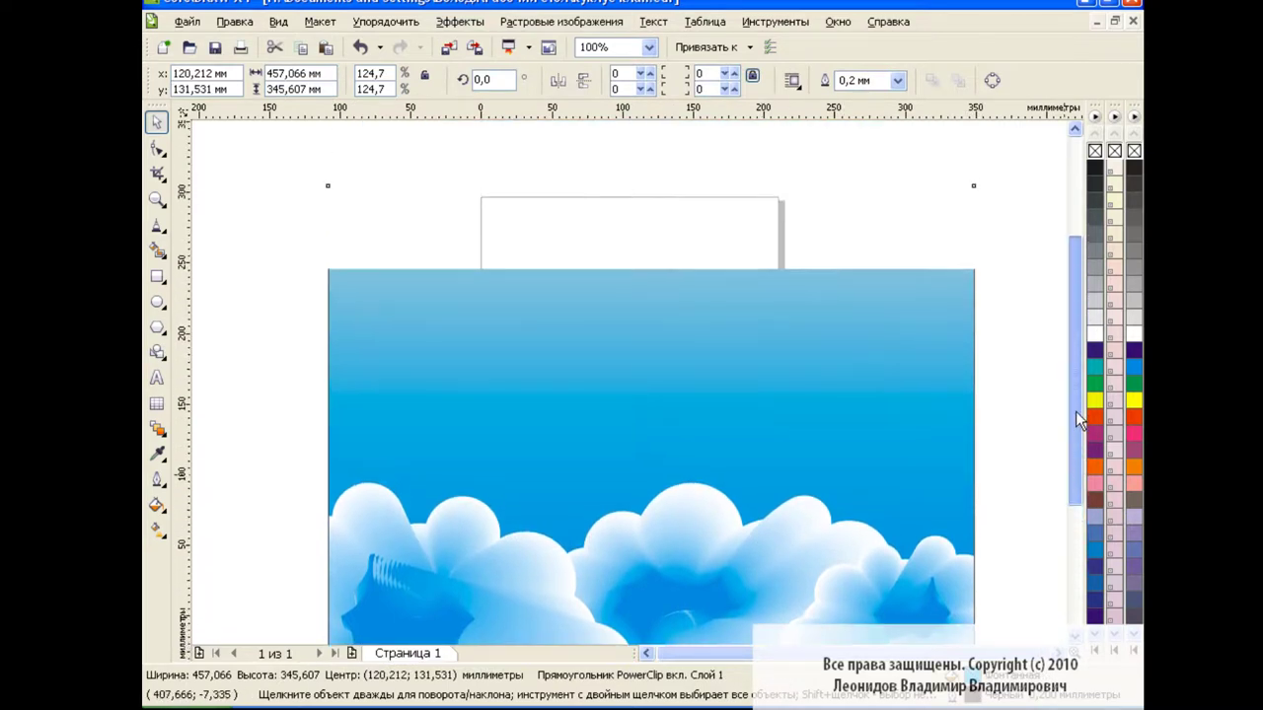
left_click(1027, 415)
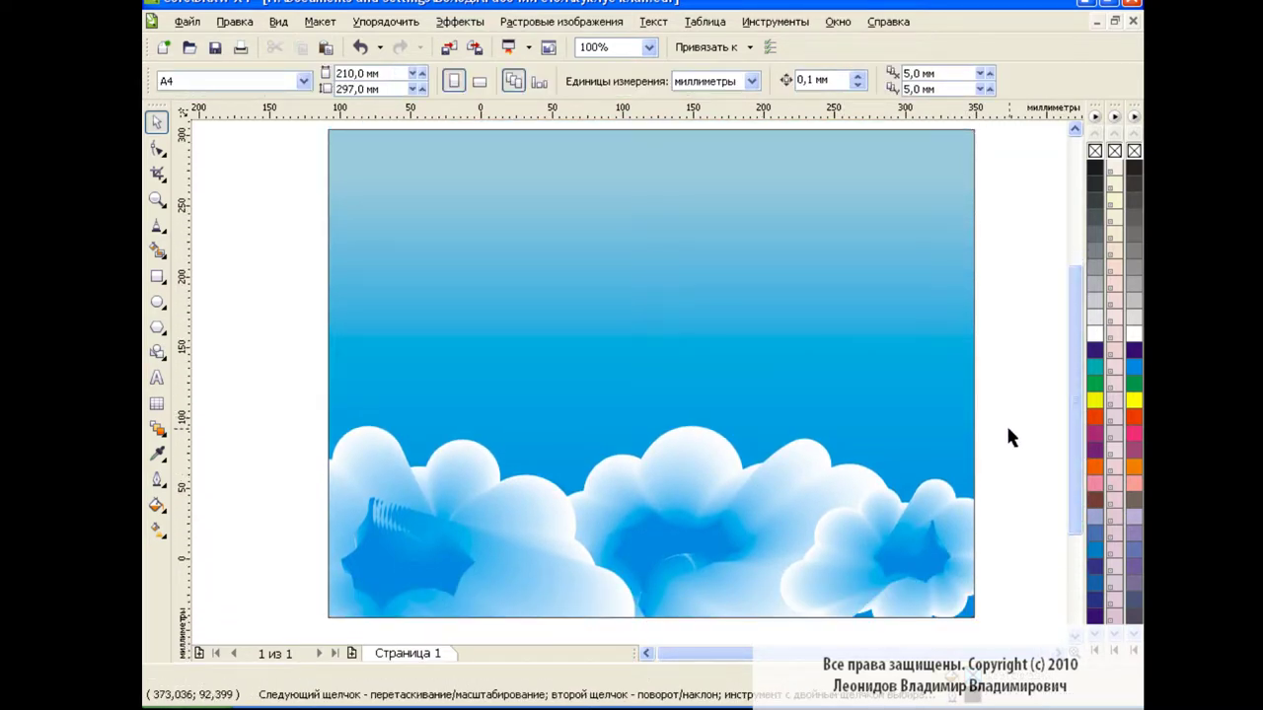
left_click(162, 302)
left_click_drag(533, 239, 779, 485)
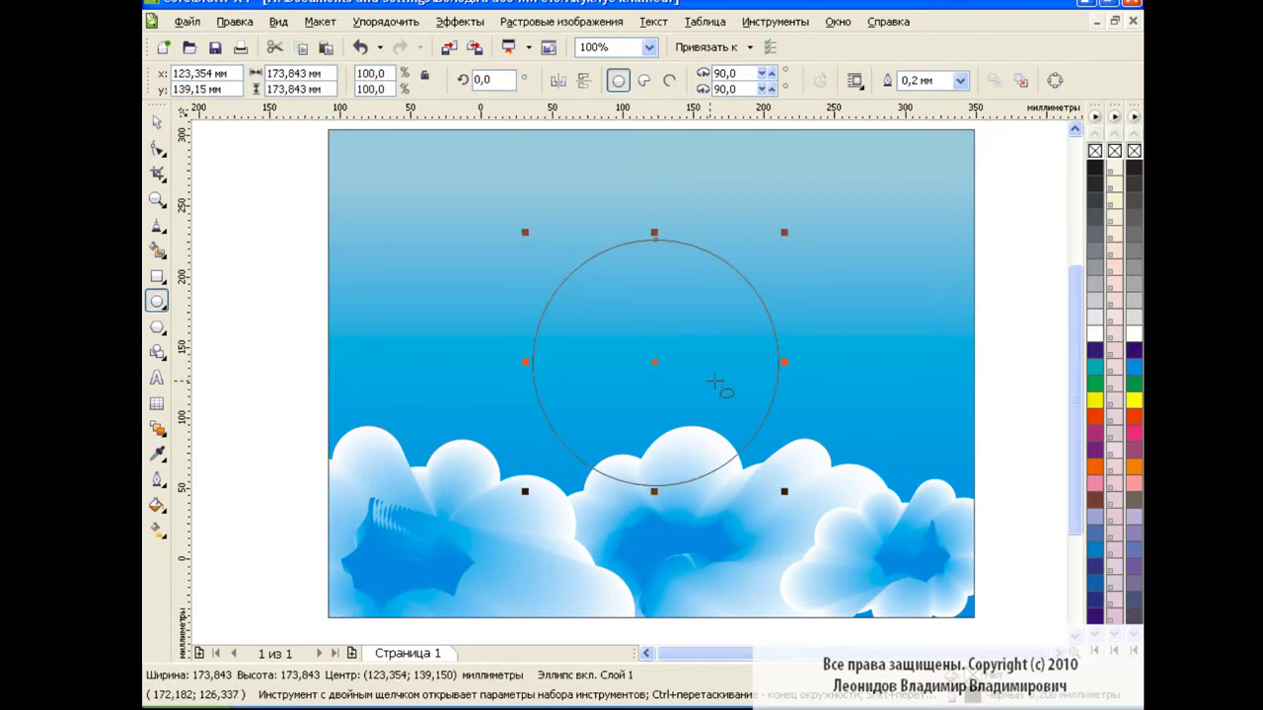
mouse_move(652, 362)
left_mouse_down()
mouse_move(660, 289)
mouse_move(648, 282)
left_mouse_up()
left_click(1095, 404)
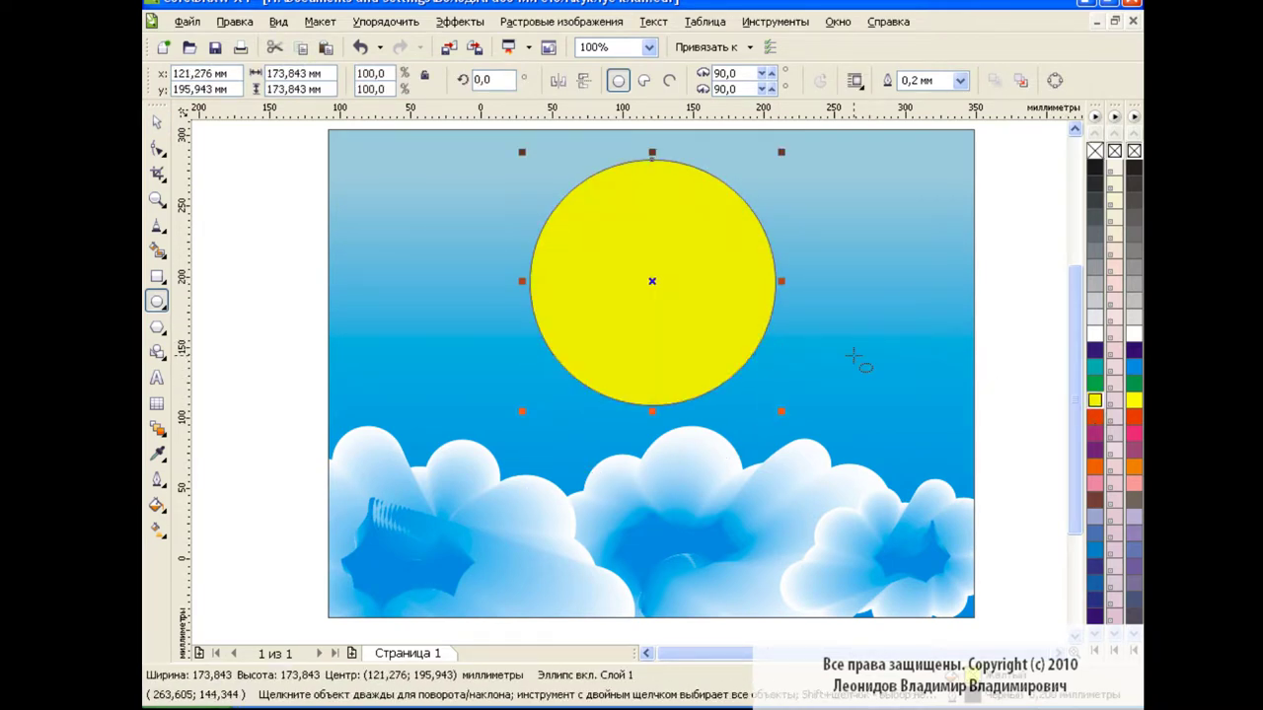
right_click(1095, 153)
Nudge the yellow sun slightly down and right, then deselect it
left_click(158, 120)
left_click(258, 249)
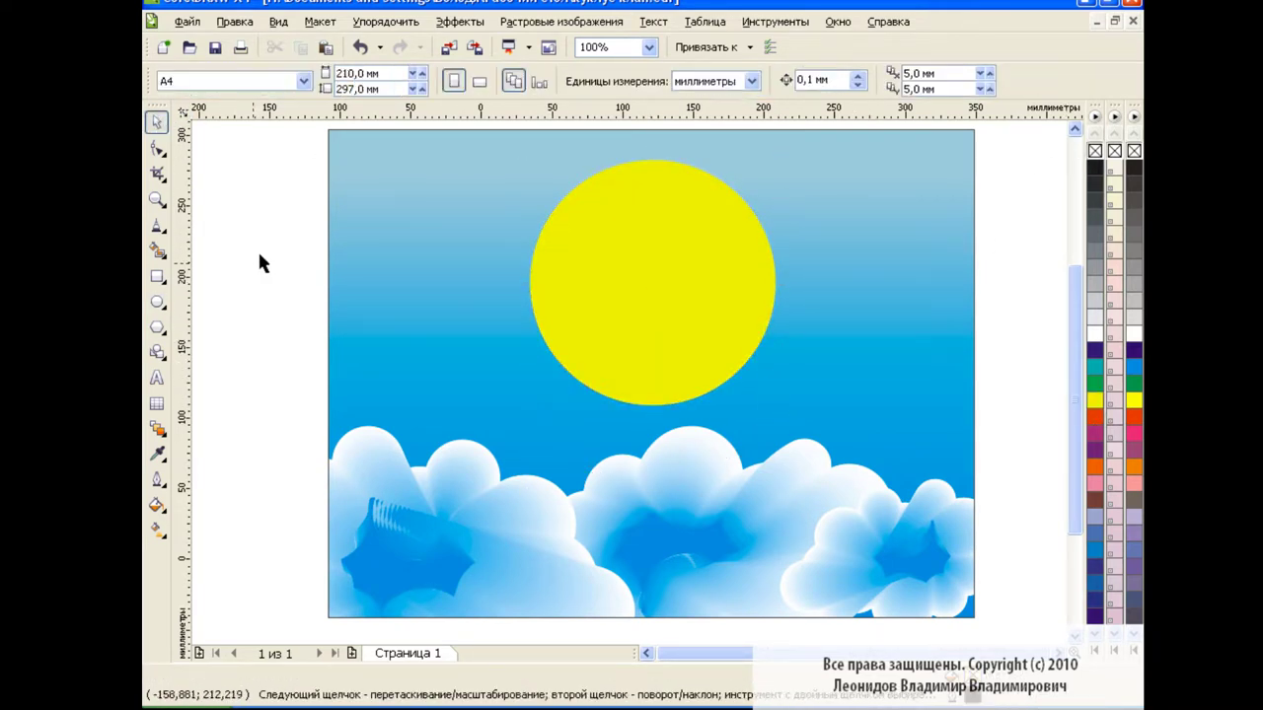
left_click(668, 295)
left_click_drag(654, 285, 663, 303)
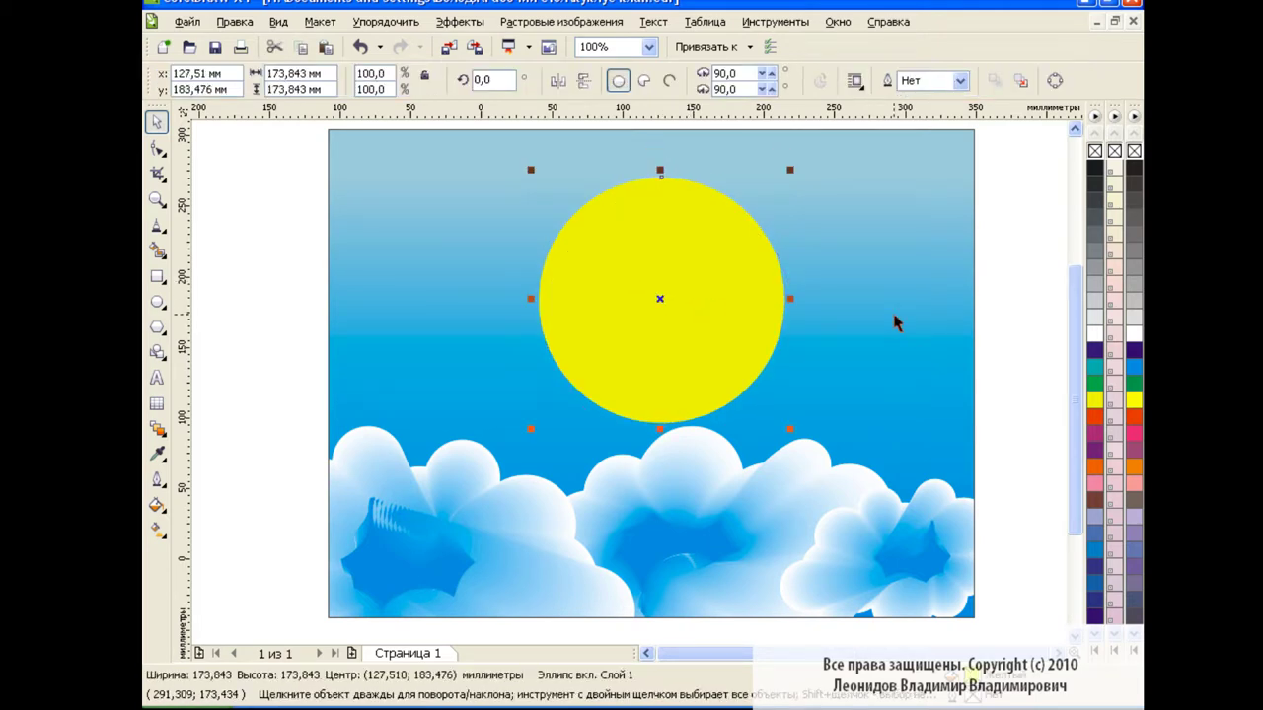
key("Escape")
left_click(158, 226)
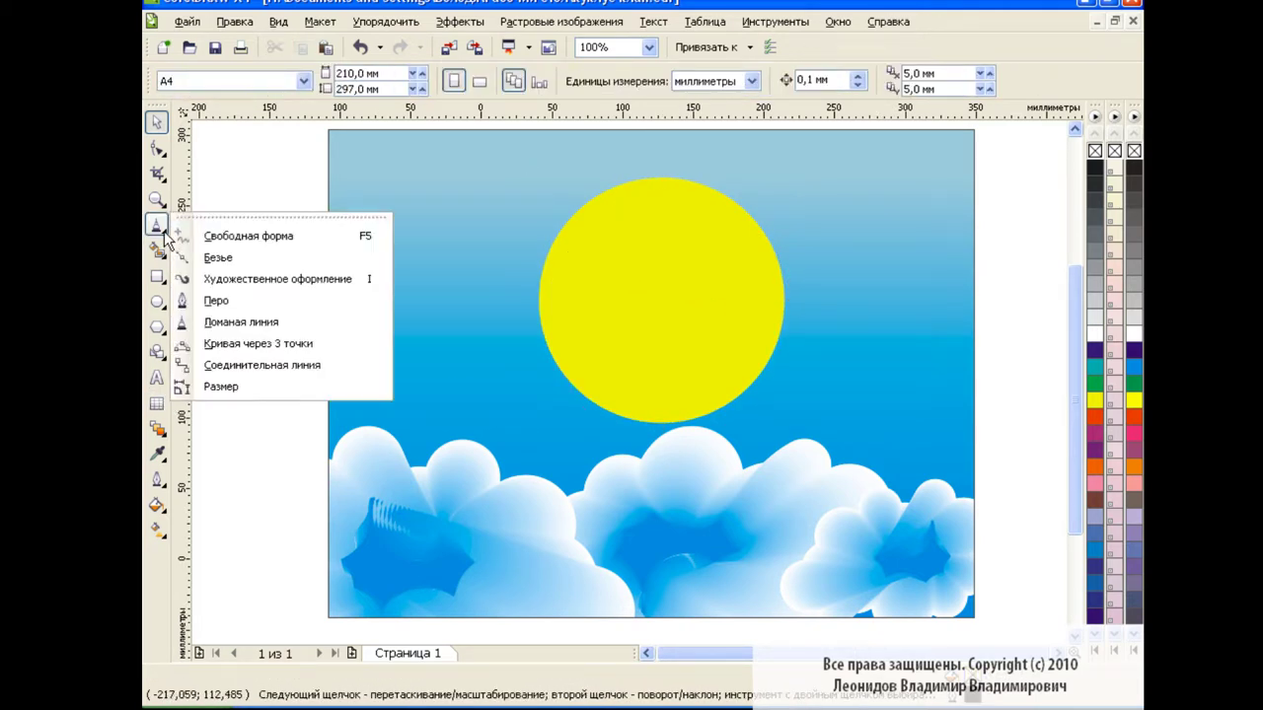
Draw a closed four-node wedge ray with the Pen tool from the sun to the page's left edge
left_click(259, 302)
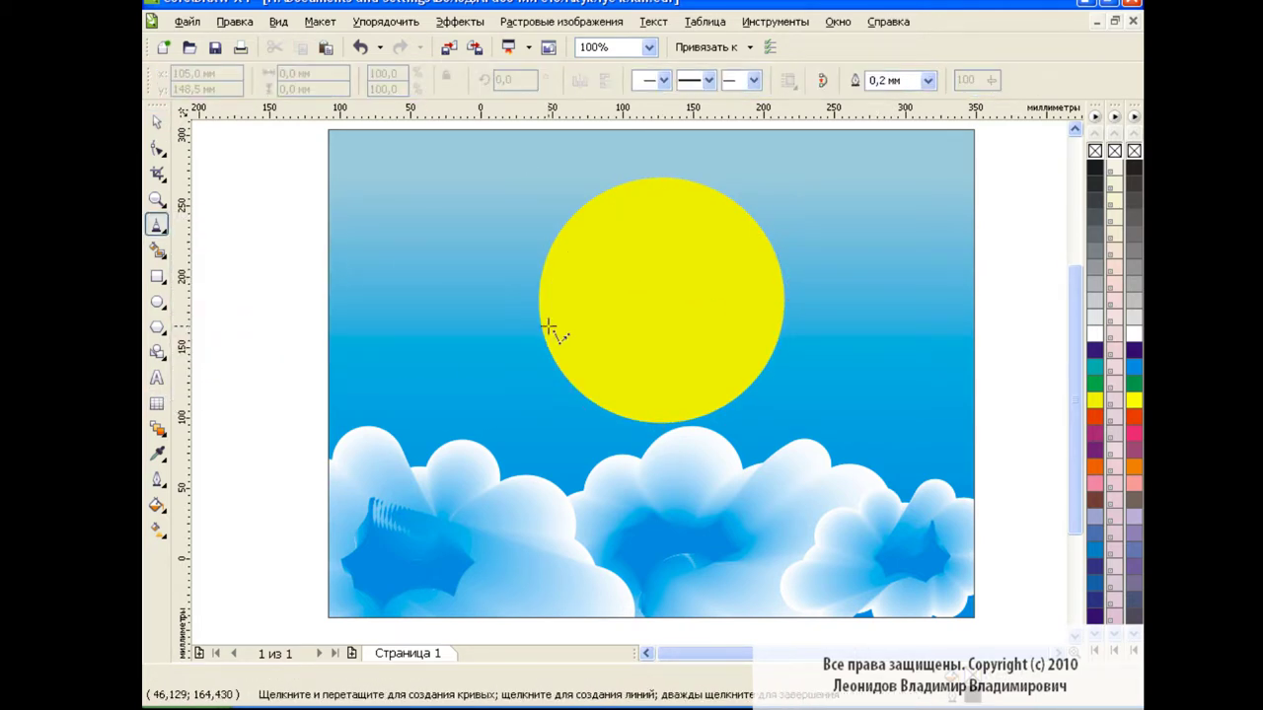
left_click(331, 323)
left_click(331, 429)
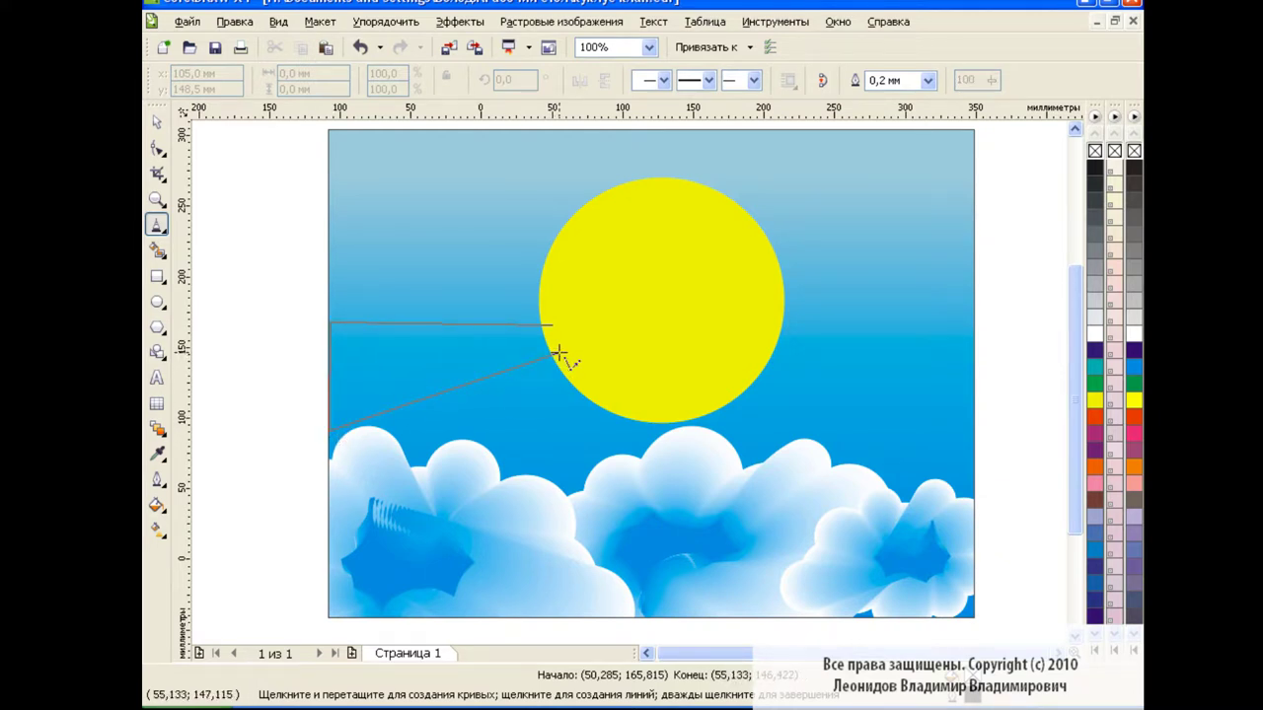
left_click(551, 324)
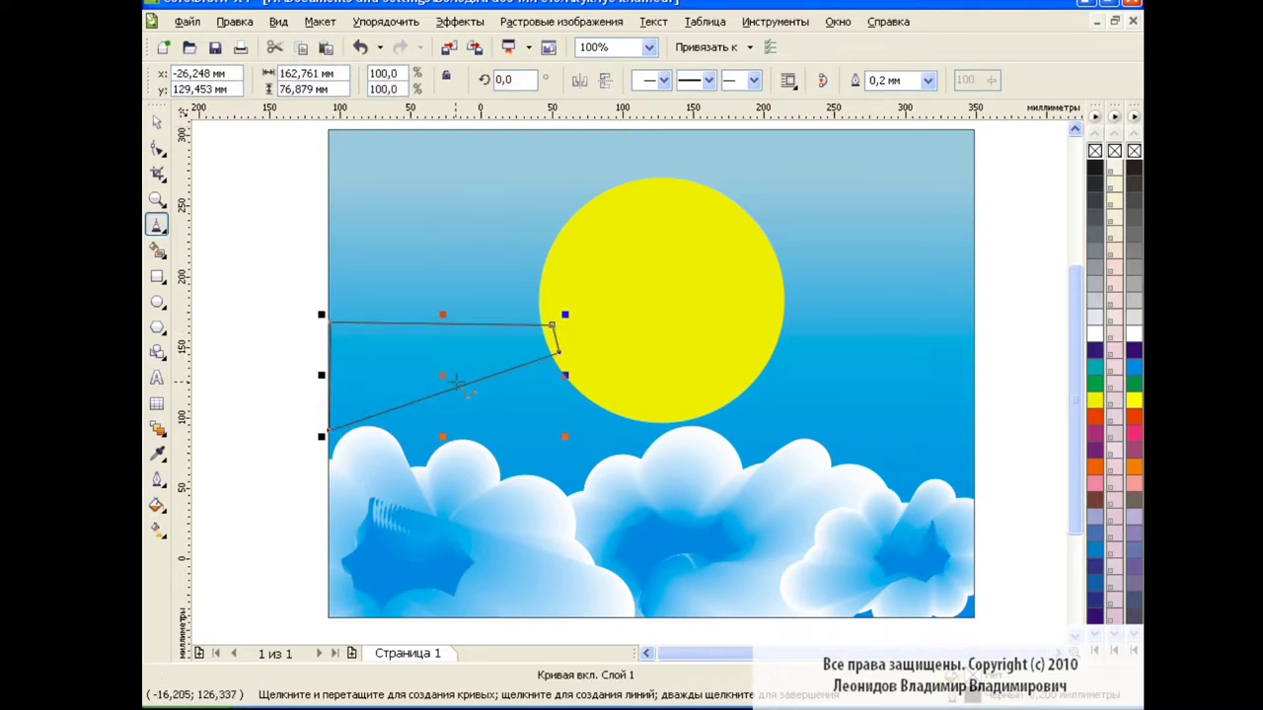
Duplicate the wedge ray and rotate the copy 37.3° to point down-left
left_click_drag(446, 386, 561, 449)
left_click_drag(689, 394, 728, 367)
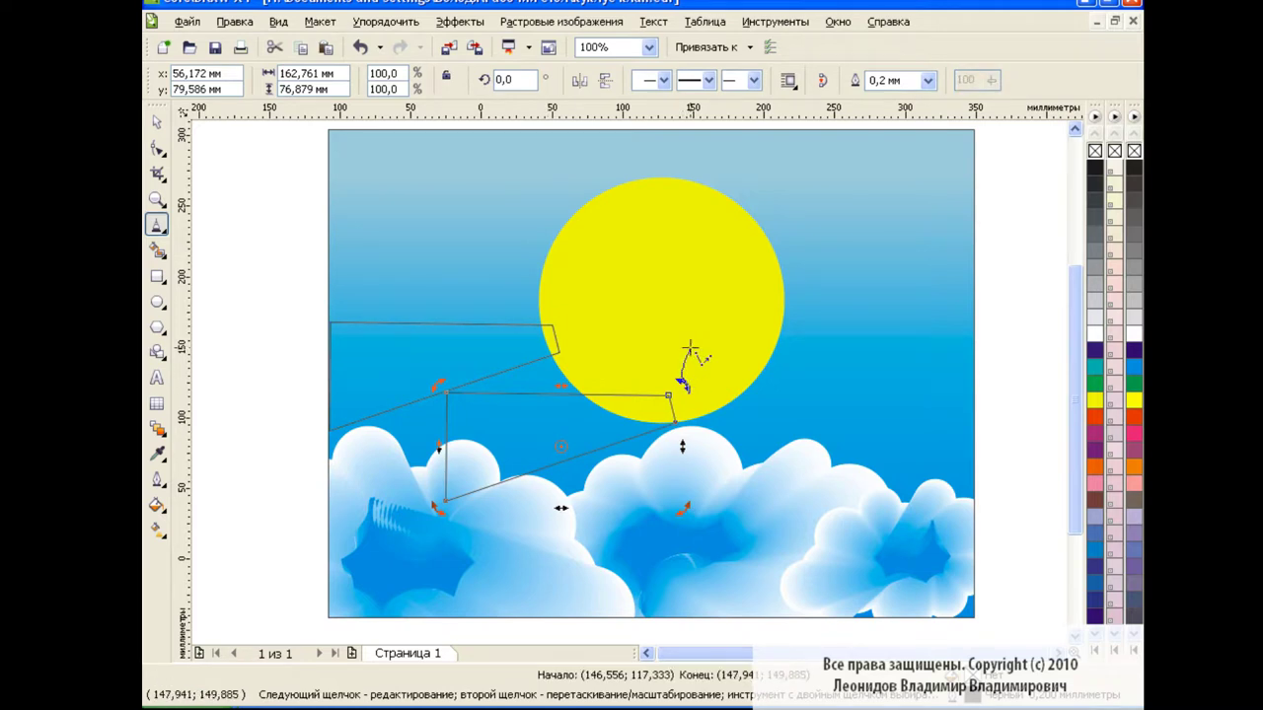
key("Delete")
left_click(156, 120)
double_click(572, 454)
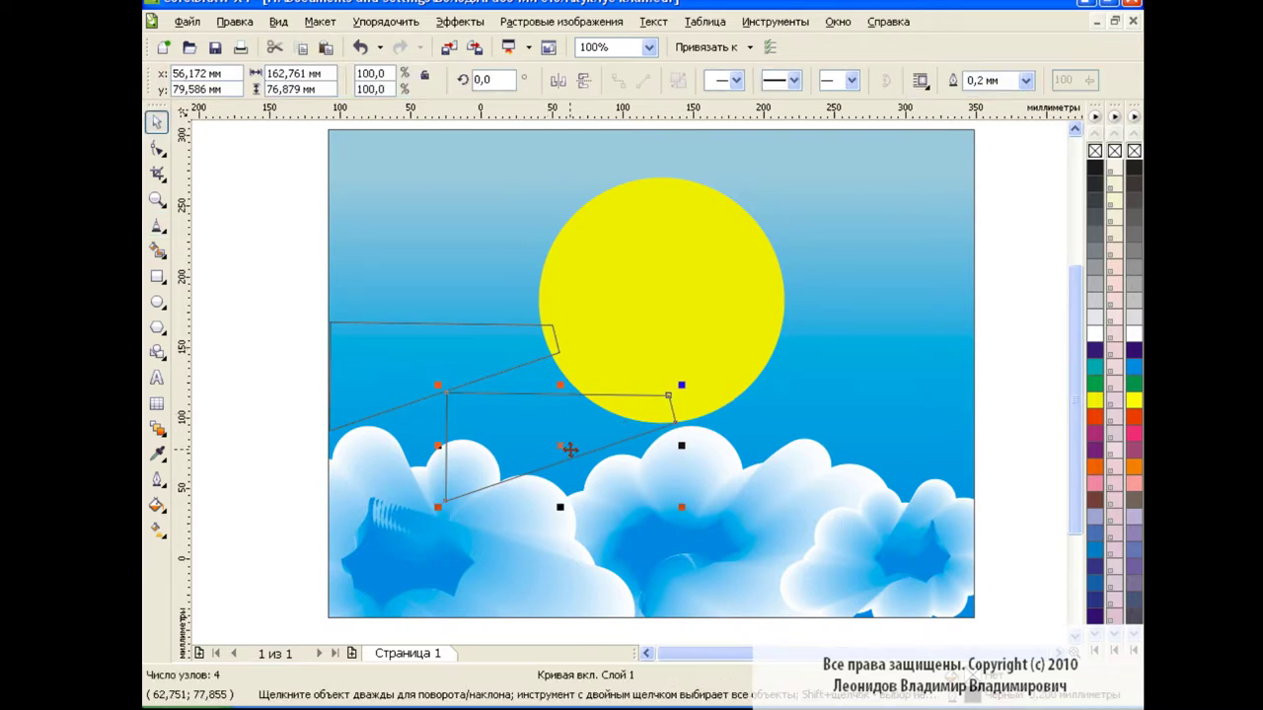
left_click_drag(674, 393, 582, 390)
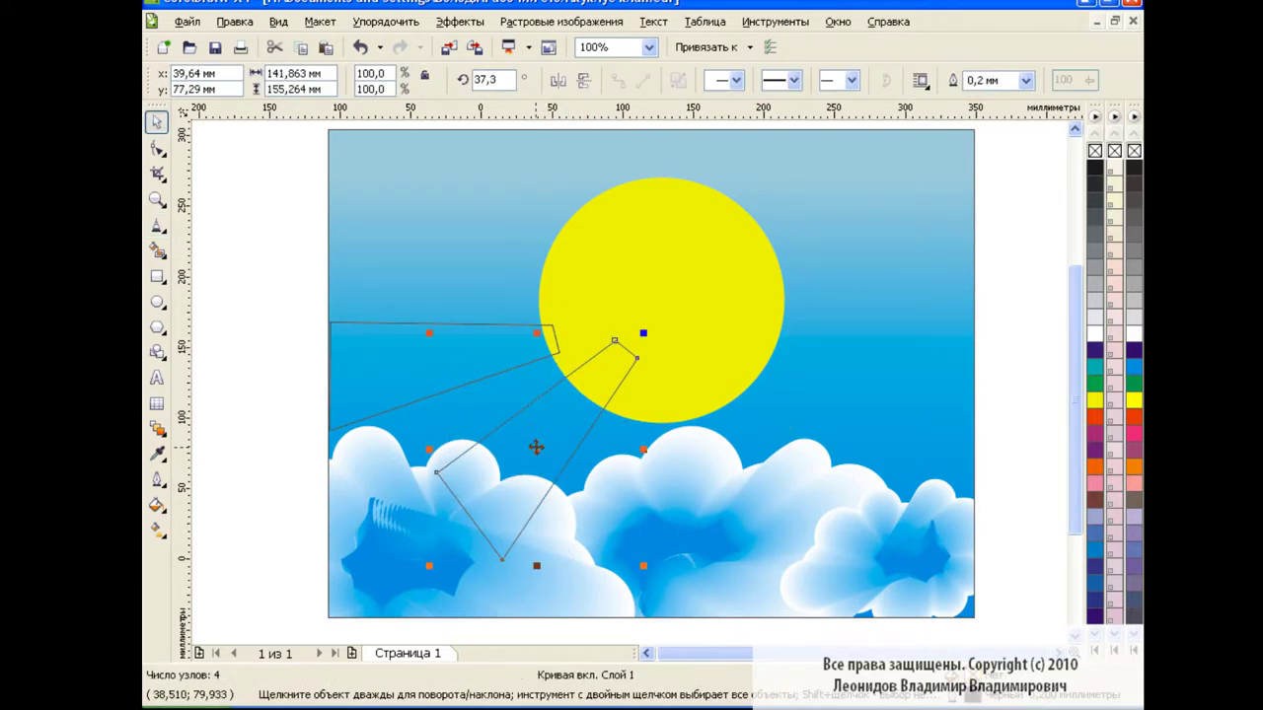
Move the down-left ray to the sun and add a copy rotated 71.2° pointing straight down
left_click_drag(538, 448, 503, 482)
left_click(507, 365)
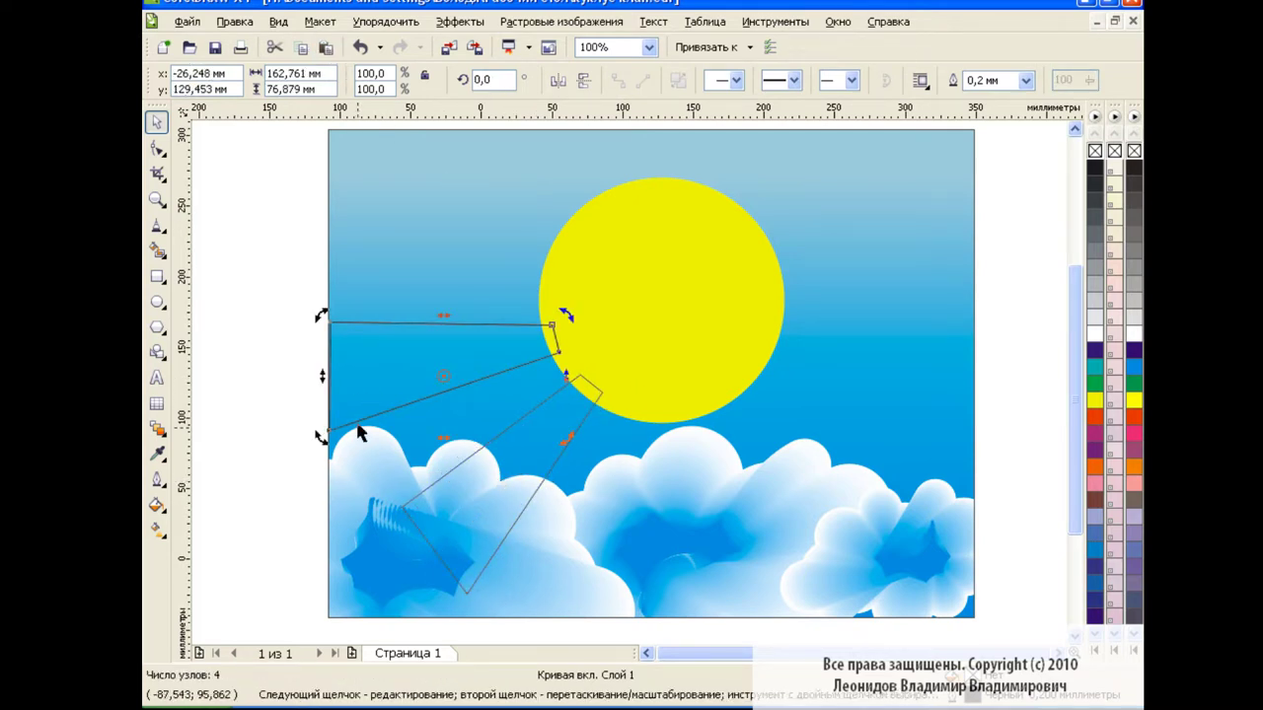
left_click_drag(327, 439, 470, 508)
left_click_drag(437, 322, 626, 521)
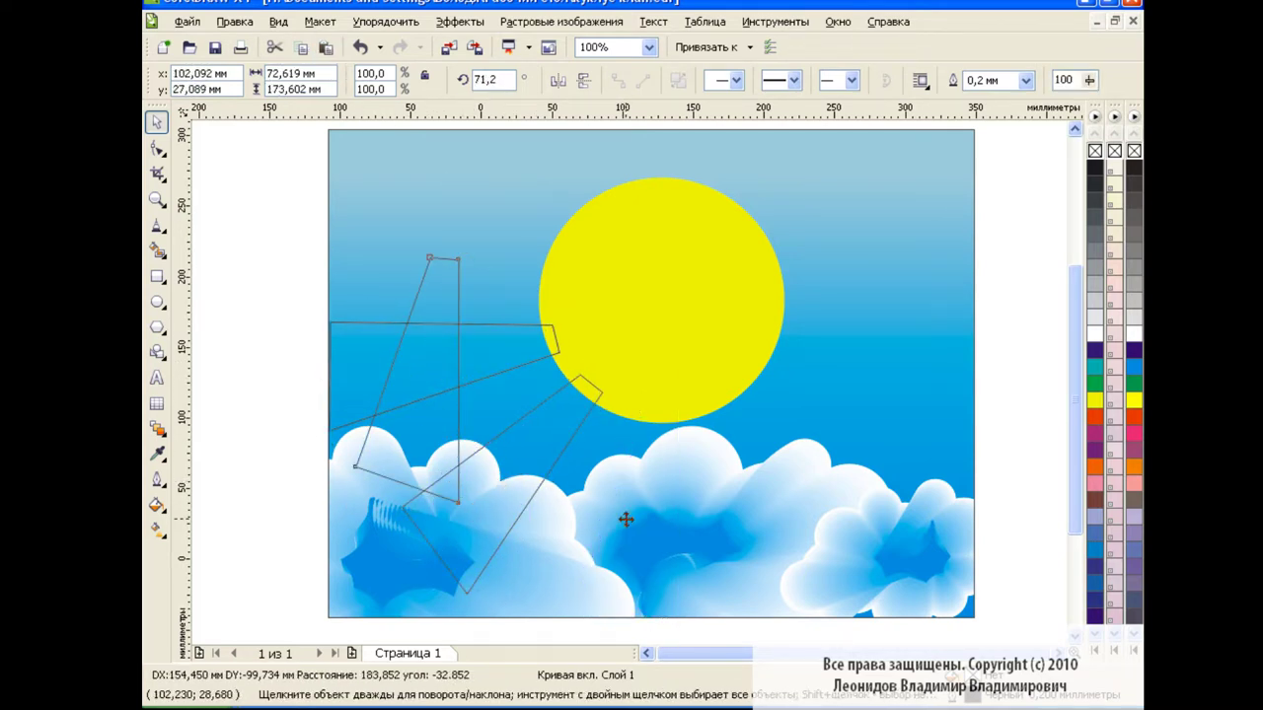
Fill the left, down-left and downward rays yellow and remove their outlines
left_click(434, 357)
left_click(1095, 399)
right_click(1095, 150)
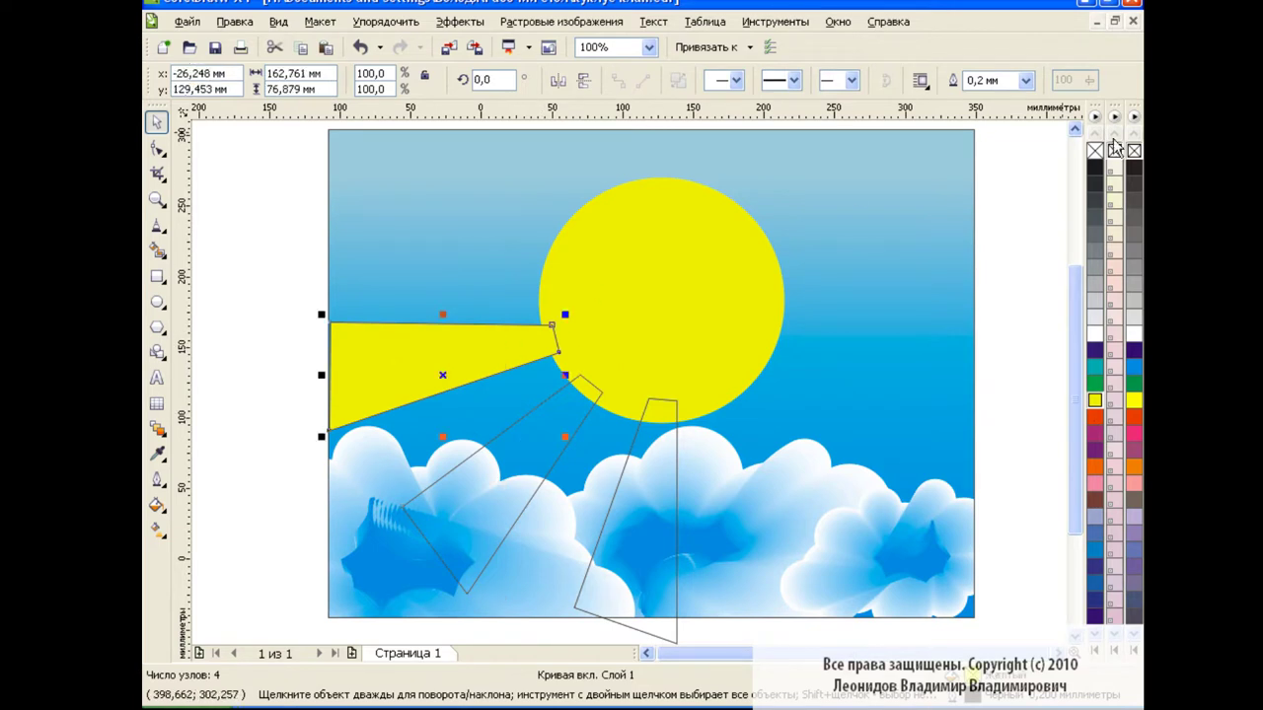
left_click_drag(521, 468, 523, 470)
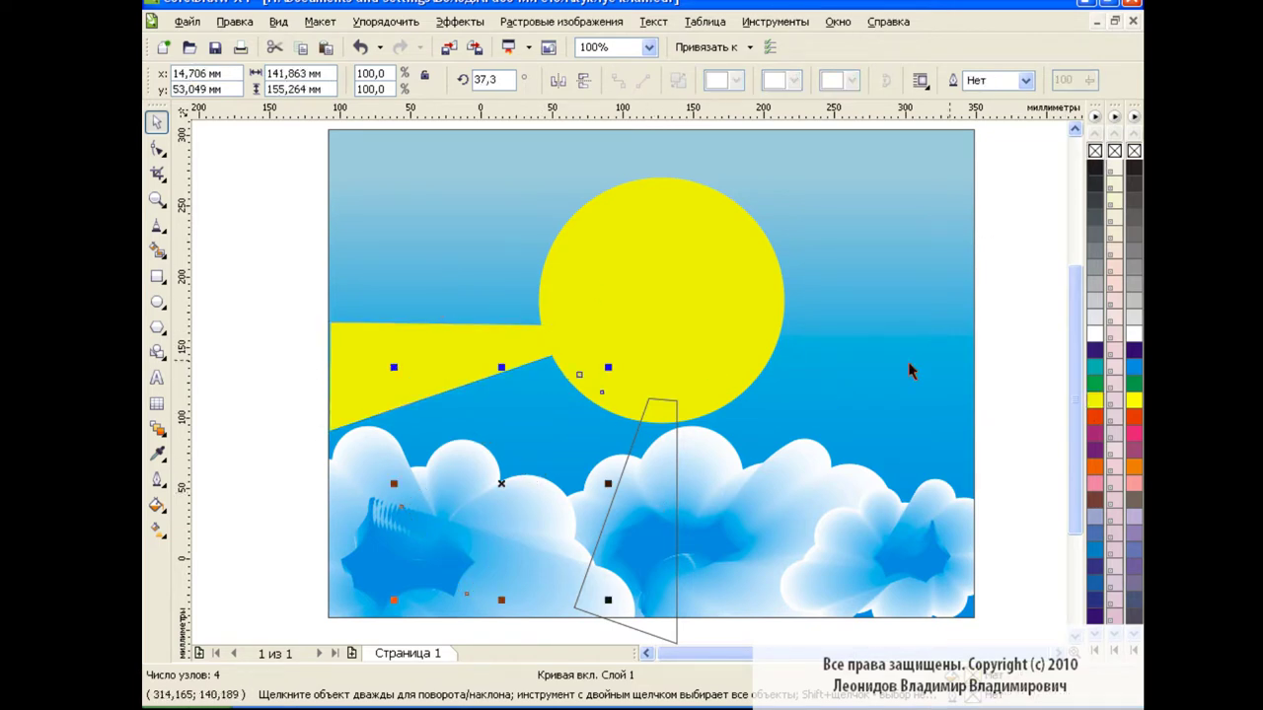
left_click(1095, 401)
left_click(665, 539)
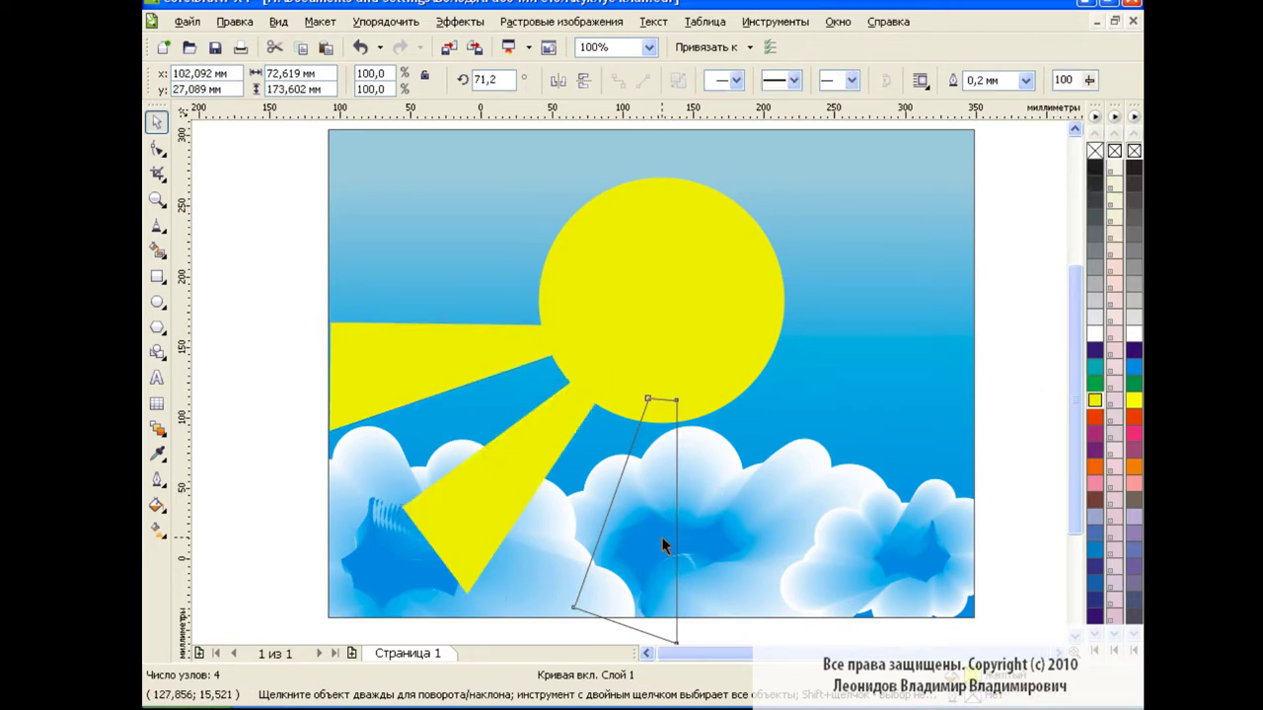
left_click(1095, 401)
right_click(1095, 150)
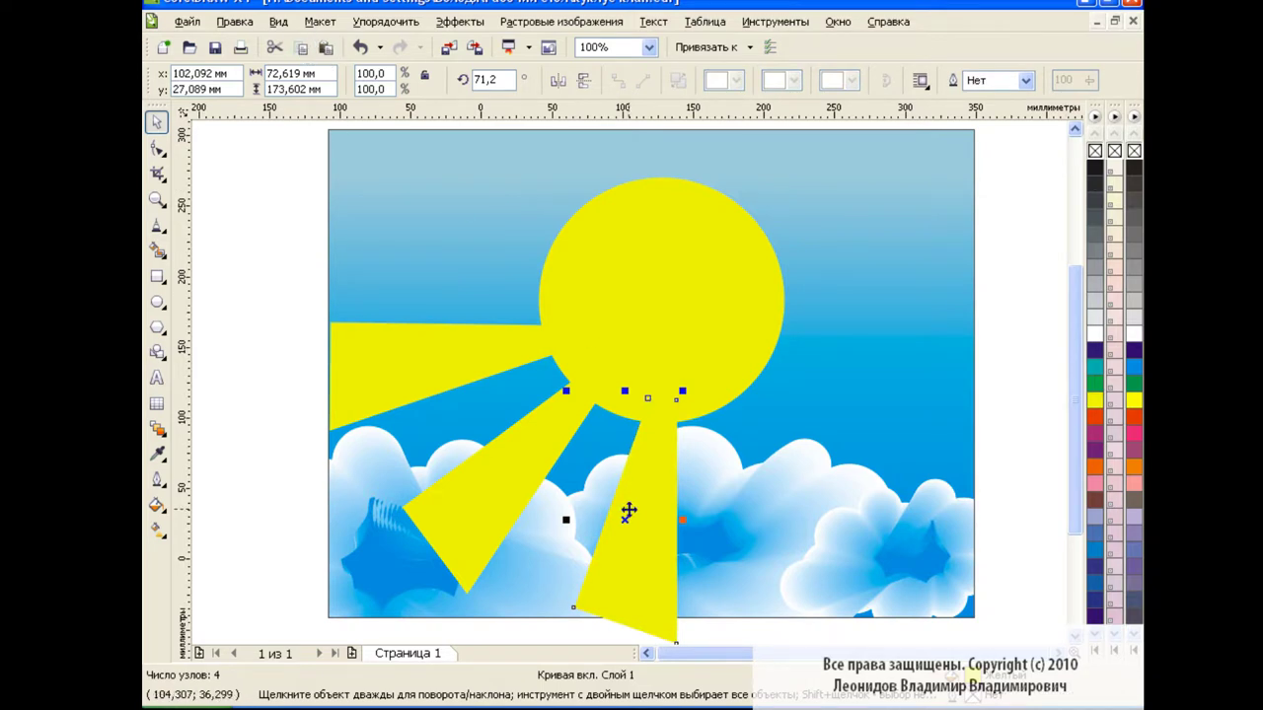
Add rotated copies of the downward ray pointing down-right and right, set against the sun
left_click_drag(628, 510, 780, 486)
mouse_move(783, 348)
left_mouse_down()
mouse_move(773, 470)
mouse_move(816, 491)
left_mouse_up()
left_click(804, 475)
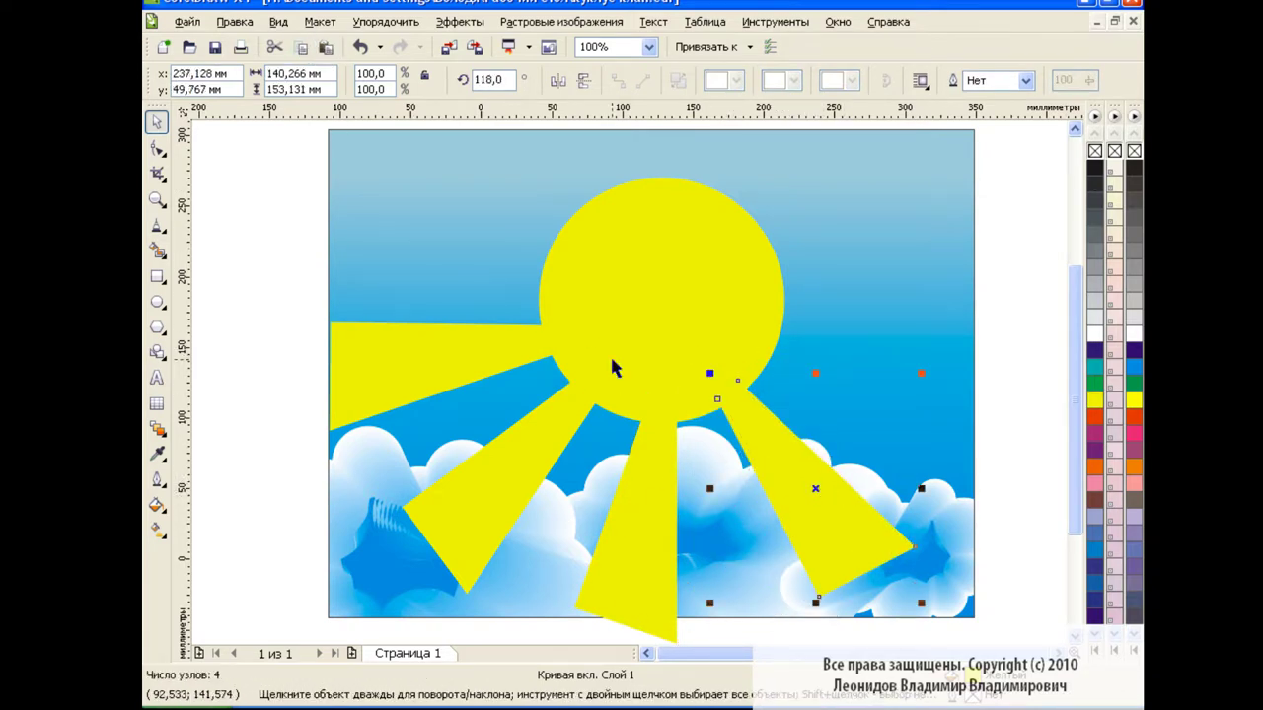
left_click(327, 48)
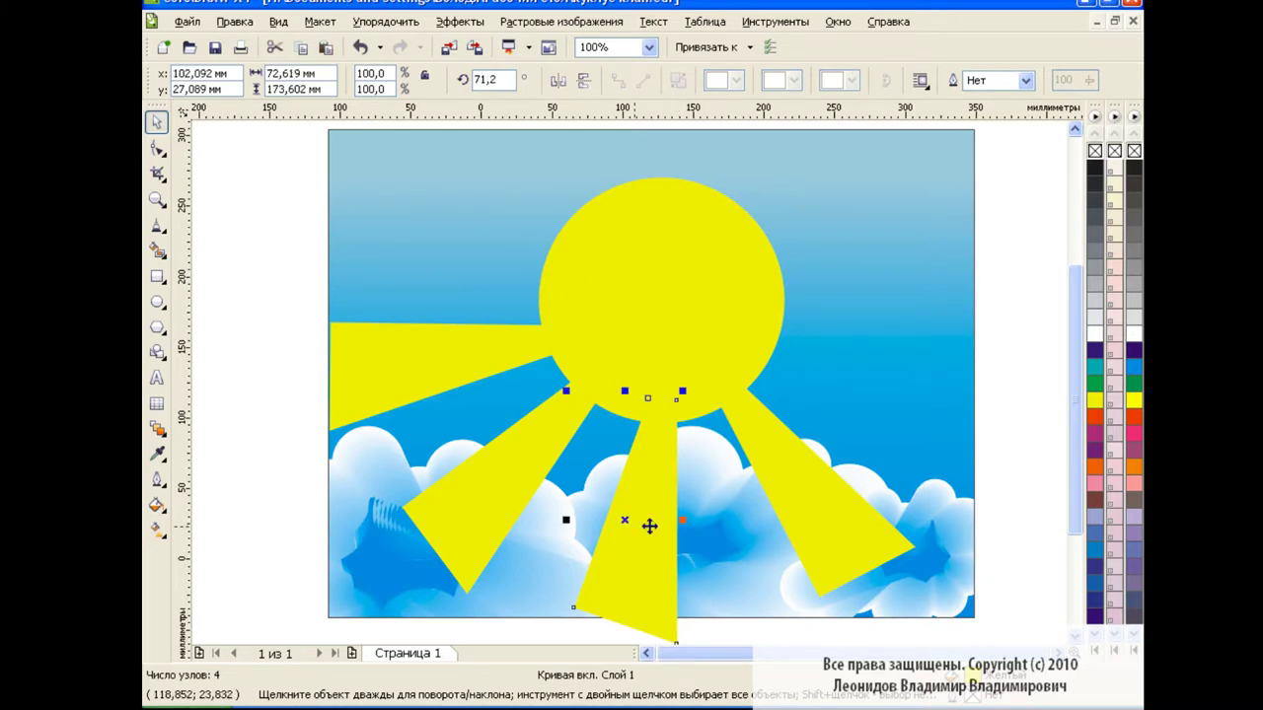
mouse_move(816, 488)
left_mouse_down()
mouse_move(823, 318)
mouse_move(673, 397)
mouse_move(673, 418)
left_mouse_up()
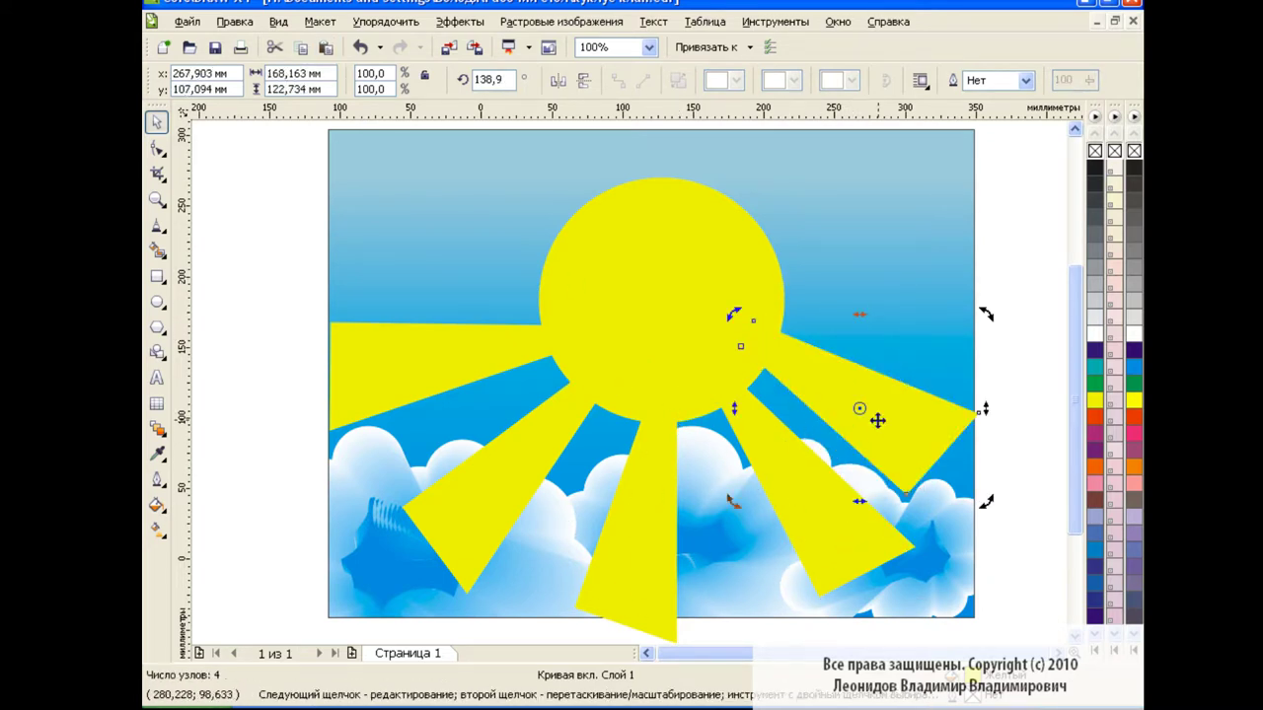
left_click_drag(859, 413, 887, 359)
left_click(888, 359)
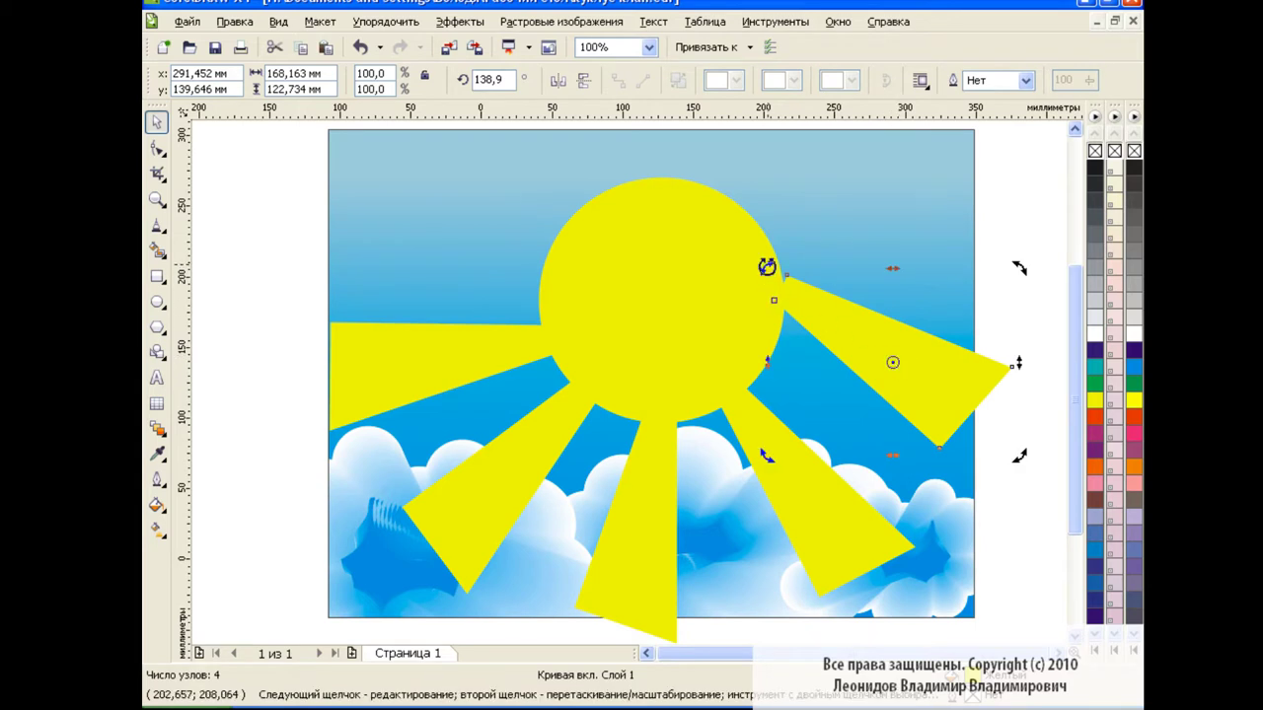
left_click_drag(1018, 453, 1031, 399)
left_click(750, 321)
left_click(882, 372)
left_click_drag(882, 372, 893, 353)
Duplicate the bottom ray, rotate it up-left and enlarge it toward the upper-left corner
key("Tab")
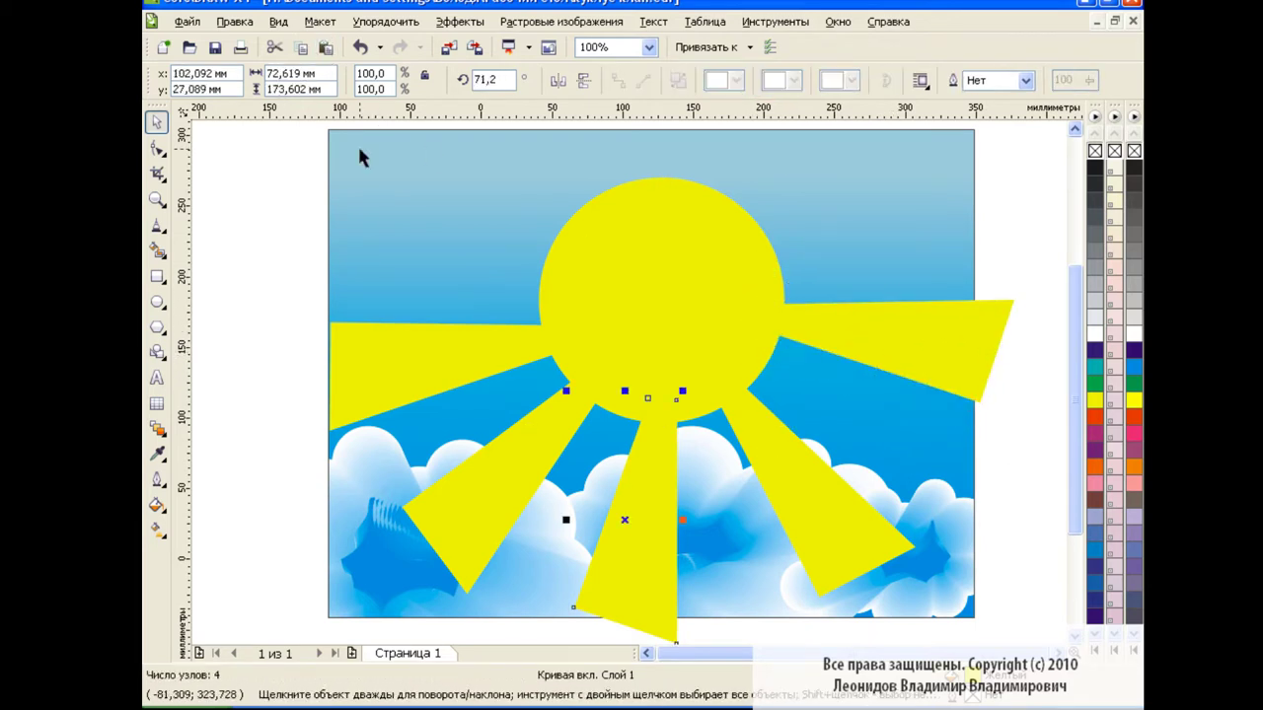
left_click_drag(626, 517, 586, 313)
left_click(586, 312)
left_click_drag(645, 183, 676, 423)
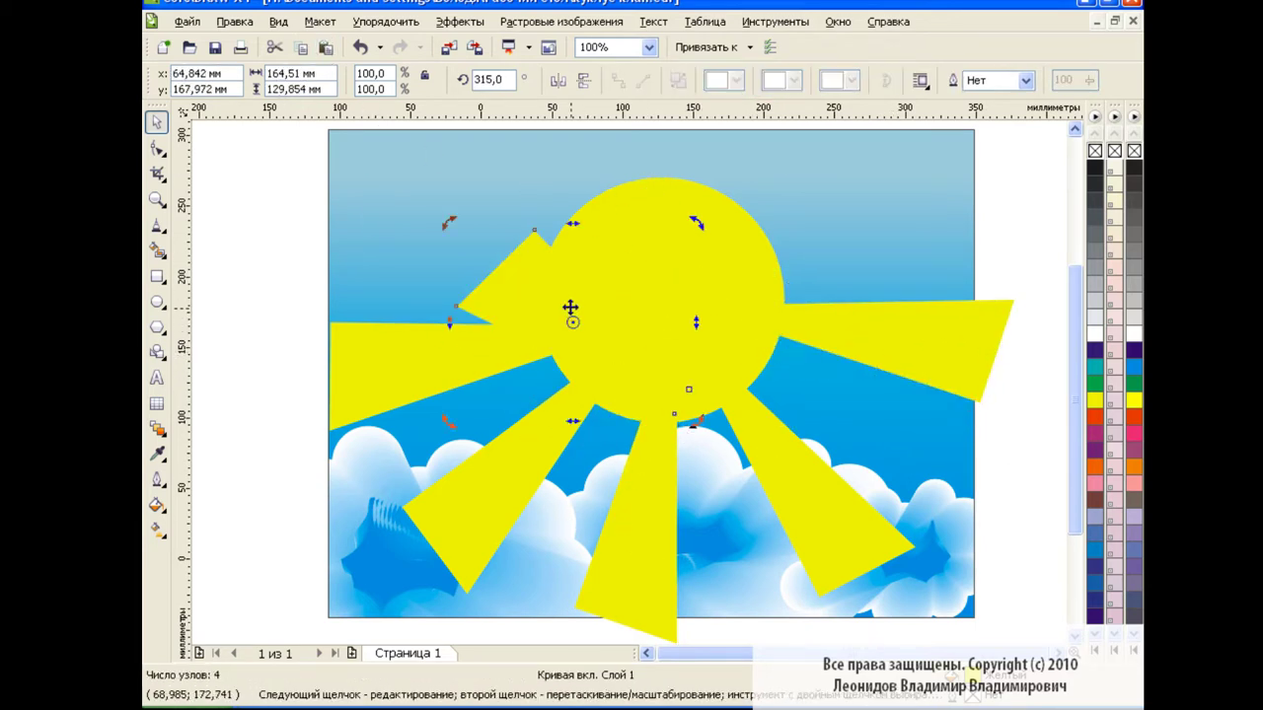
mouse_move(572, 305)
left_mouse_down()
mouse_move(530, 231)
mouse_move(477, 182)
left_mouse_up()
scroll(1063, 341, "up", 2)
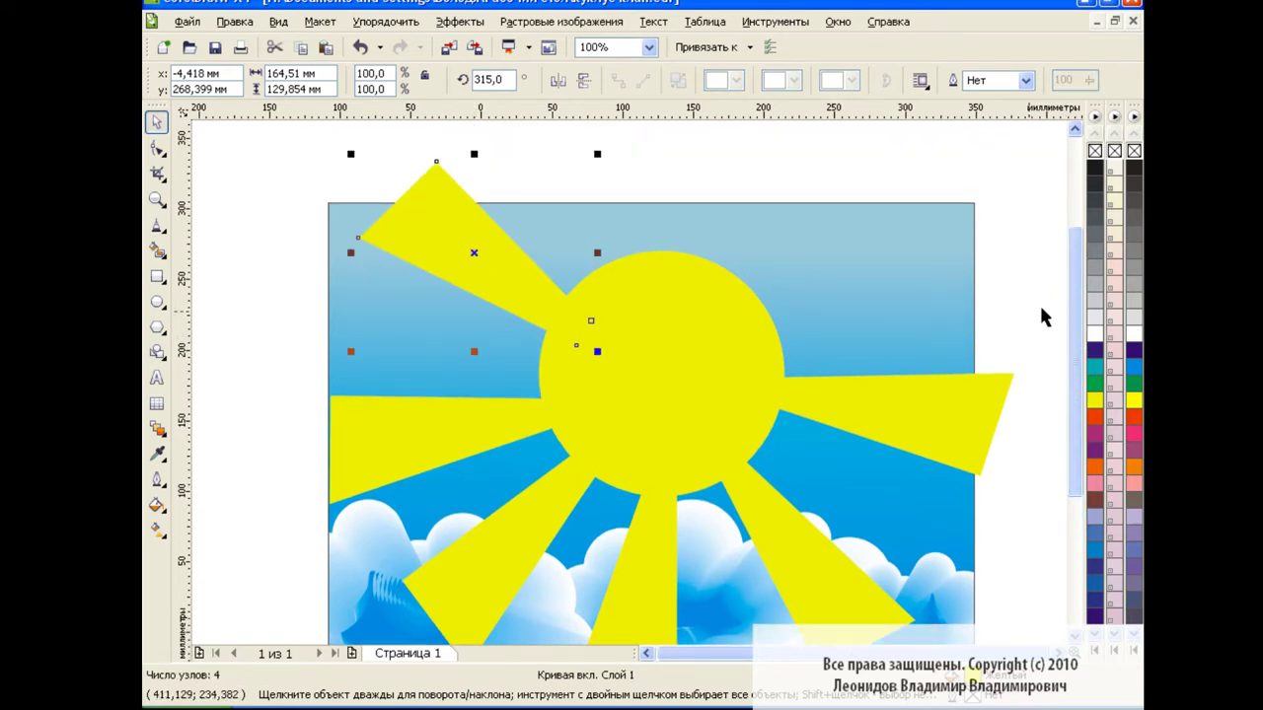
left_click_drag(352, 158, 298, 173)
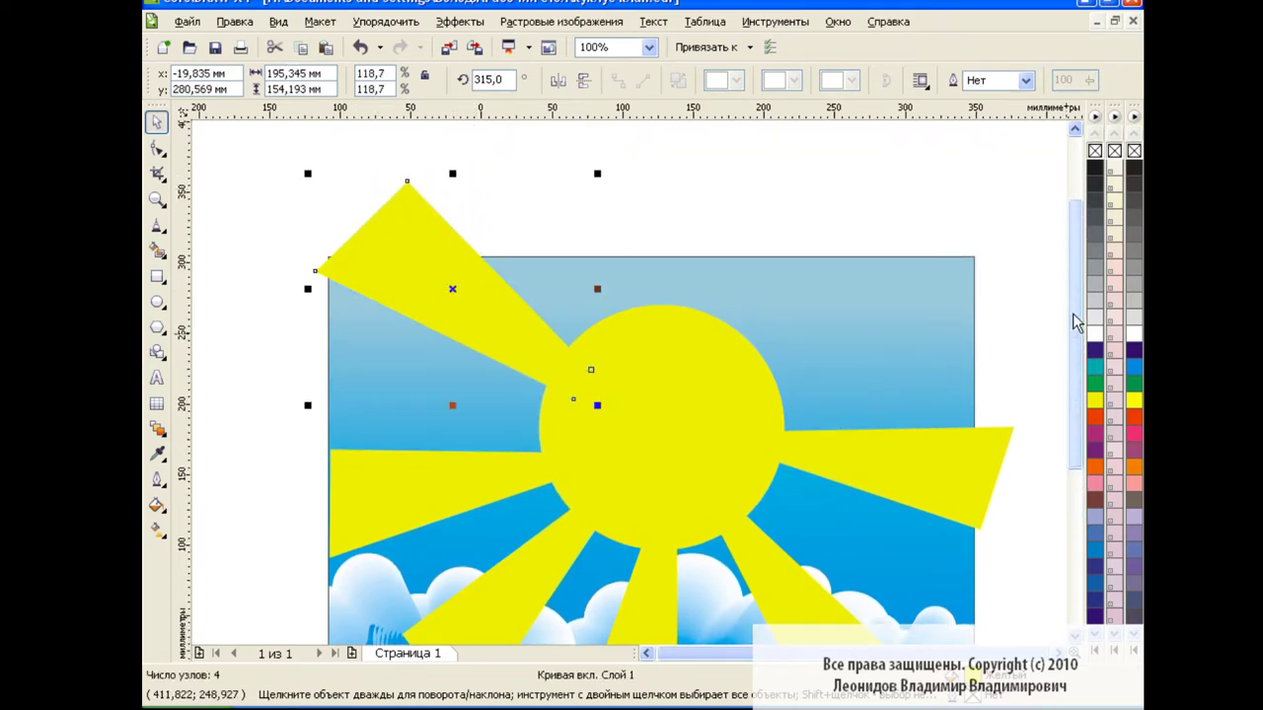
left_click_drag(1076, 319, 1079, 368)
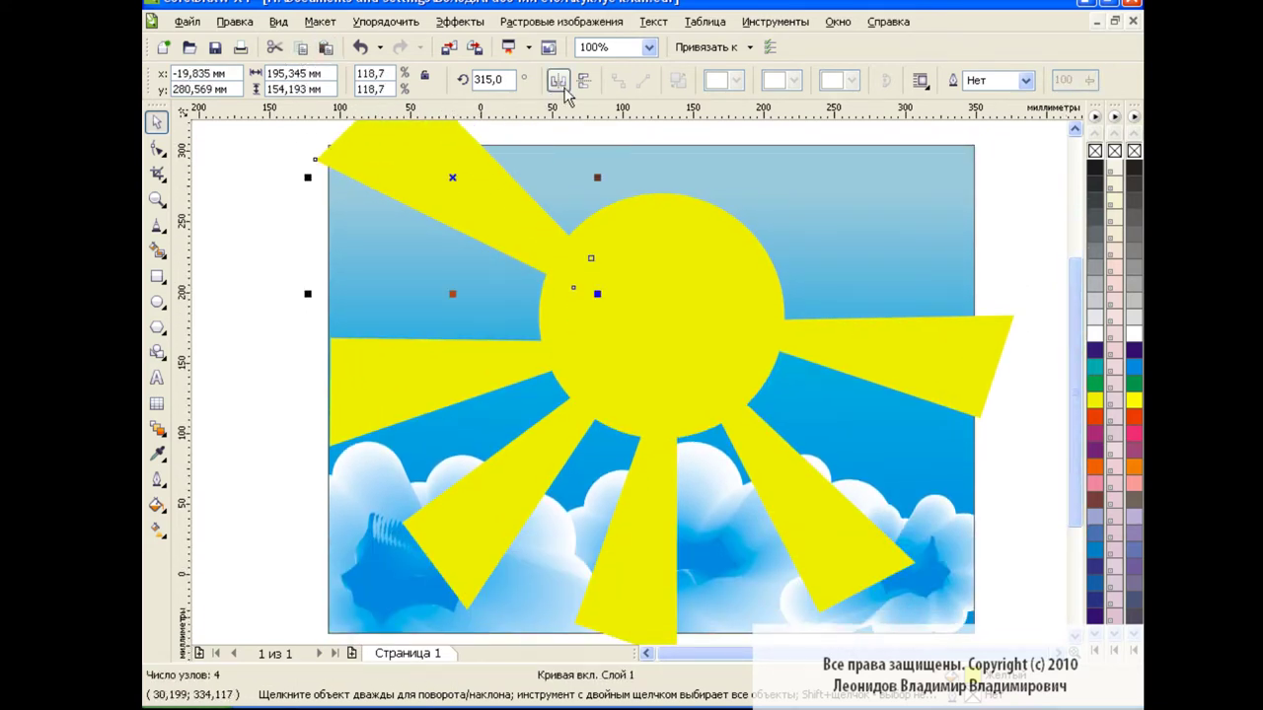
Mirror a copy of the upper-left ray to the sun's upper right
left_click(557, 80)
left_click_drag(451, 180, 876, 185)
left_click(994, 396)
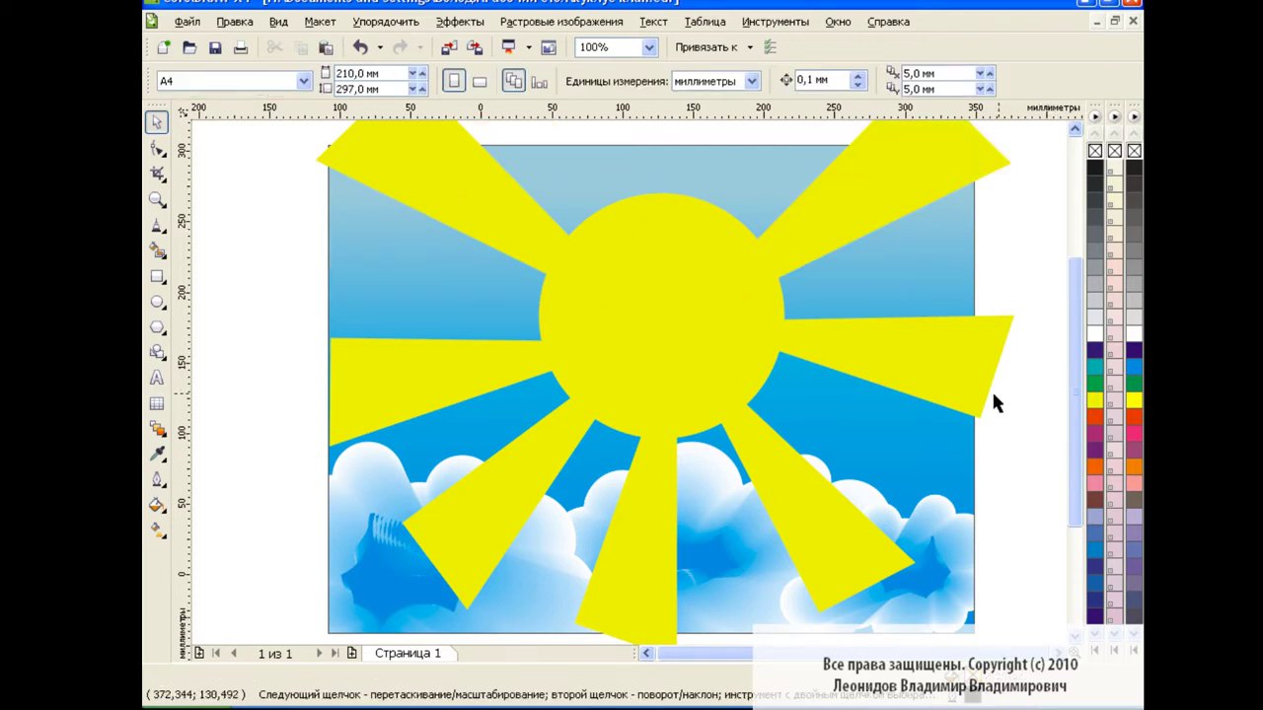
left_click(799, 473)
left_click(529, 478)
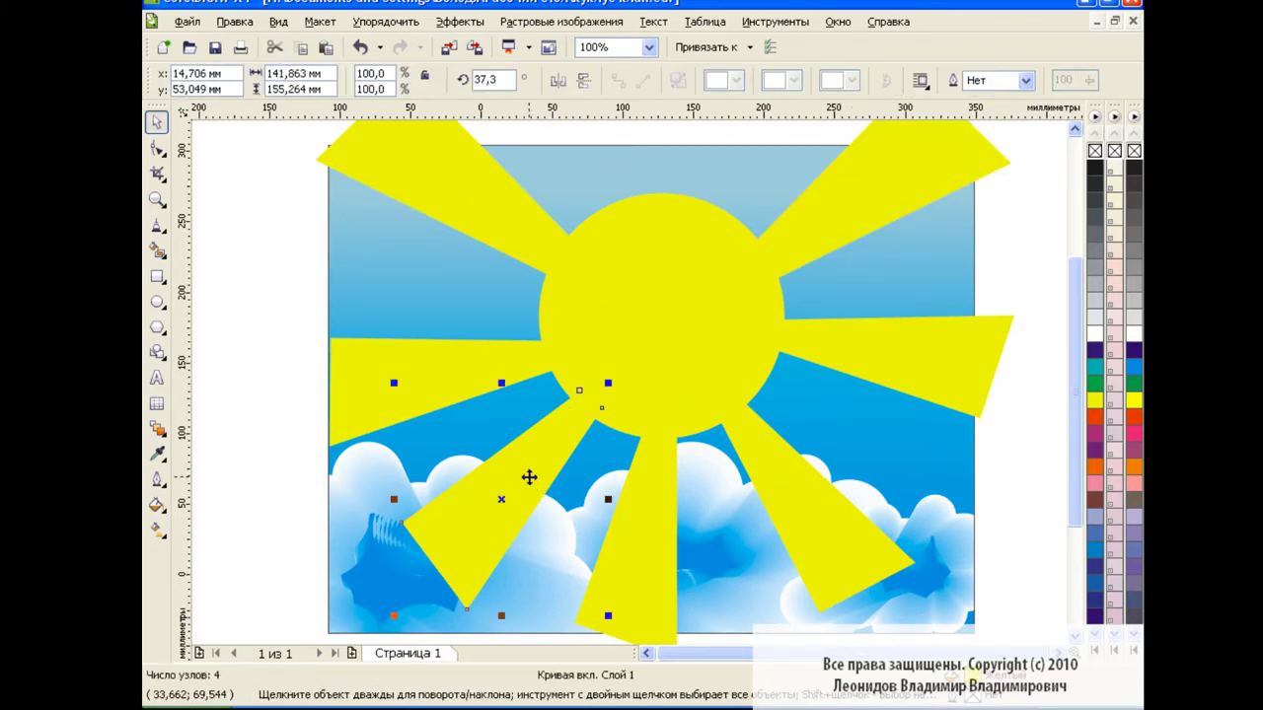
Apply linear transparency fading outward from the sun to the lower-left, bottom and lower-right rays
left_click(157, 429)
left_click(226, 567)
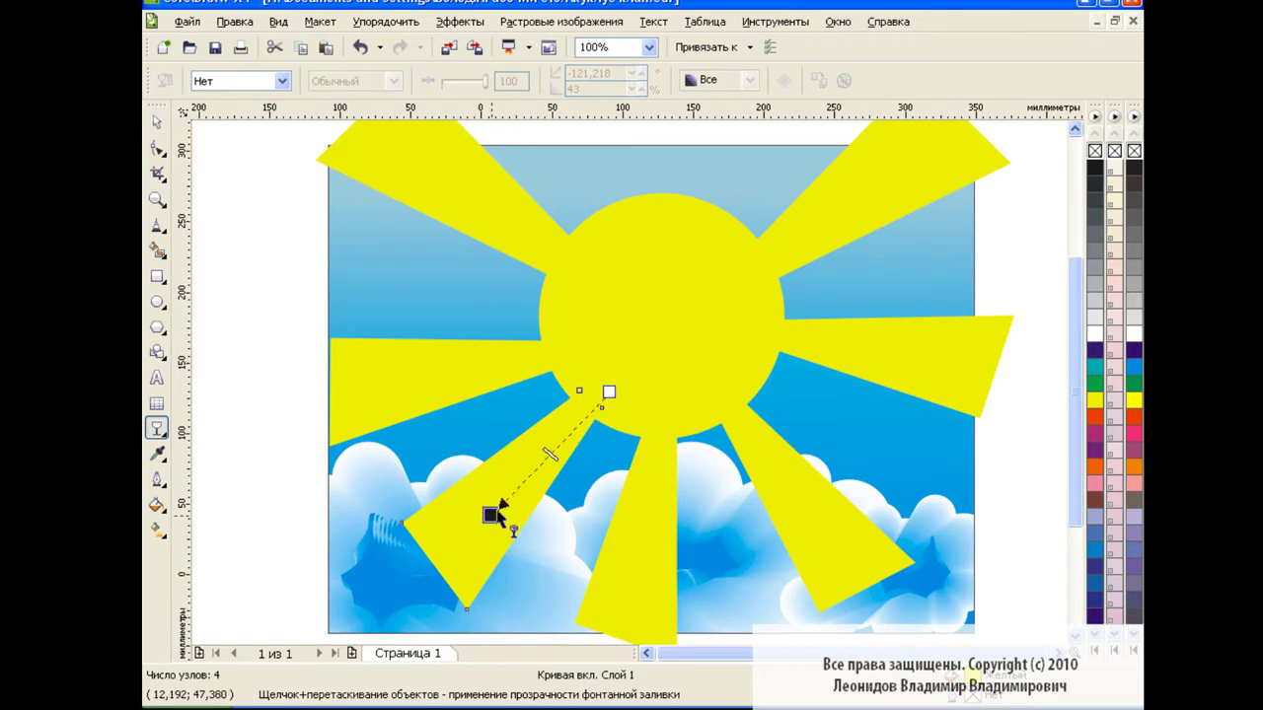
mouse_move(499, 504)
left_mouse_down()
mouse_move(388, 610)
mouse_move(430, 577)
left_mouse_up()
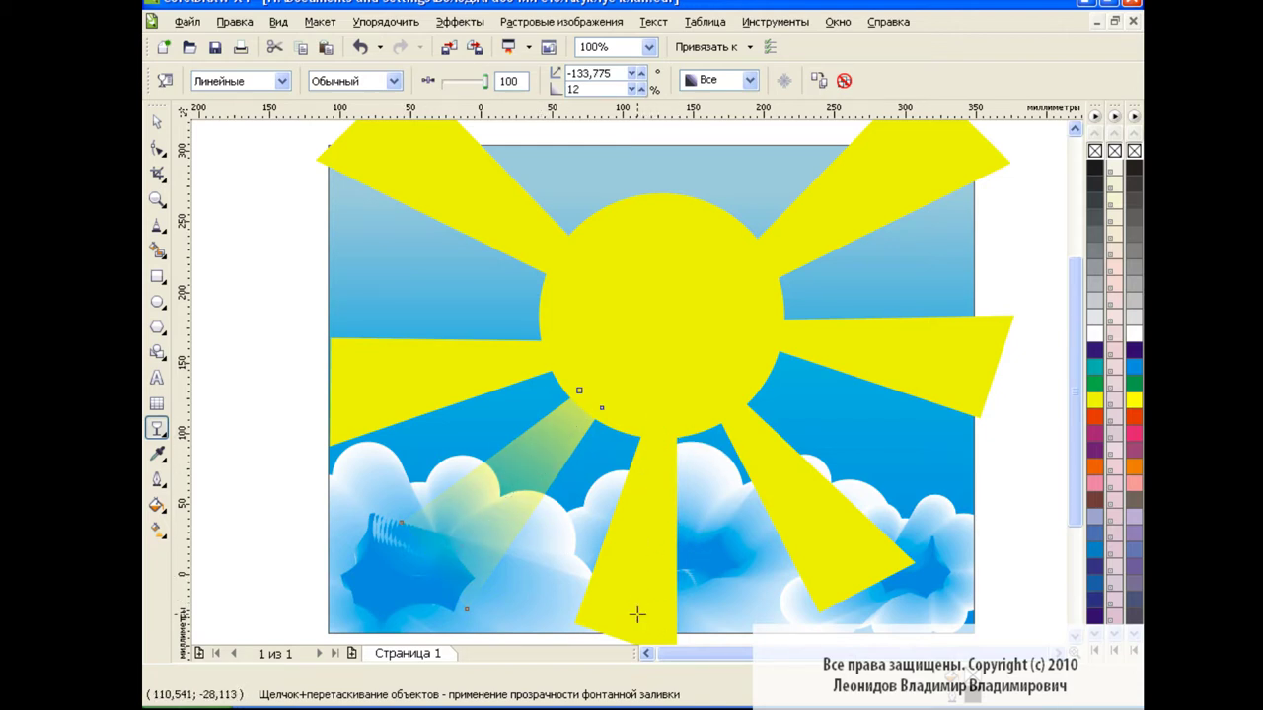
left_click_drag(654, 417, 635, 619)
left_click(360, 47)
left_click(708, 380)
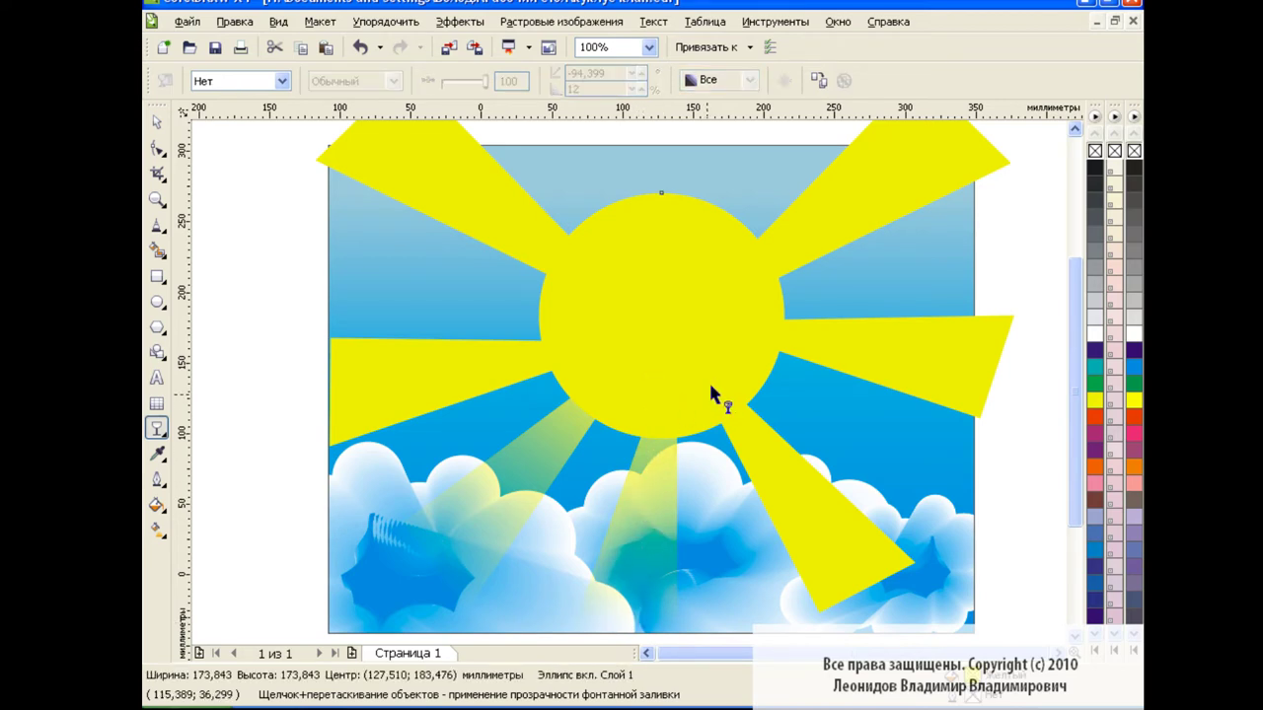
left_click_drag(699, 379, 850, 565)
left_click_drag(699, 380, 732, 413)
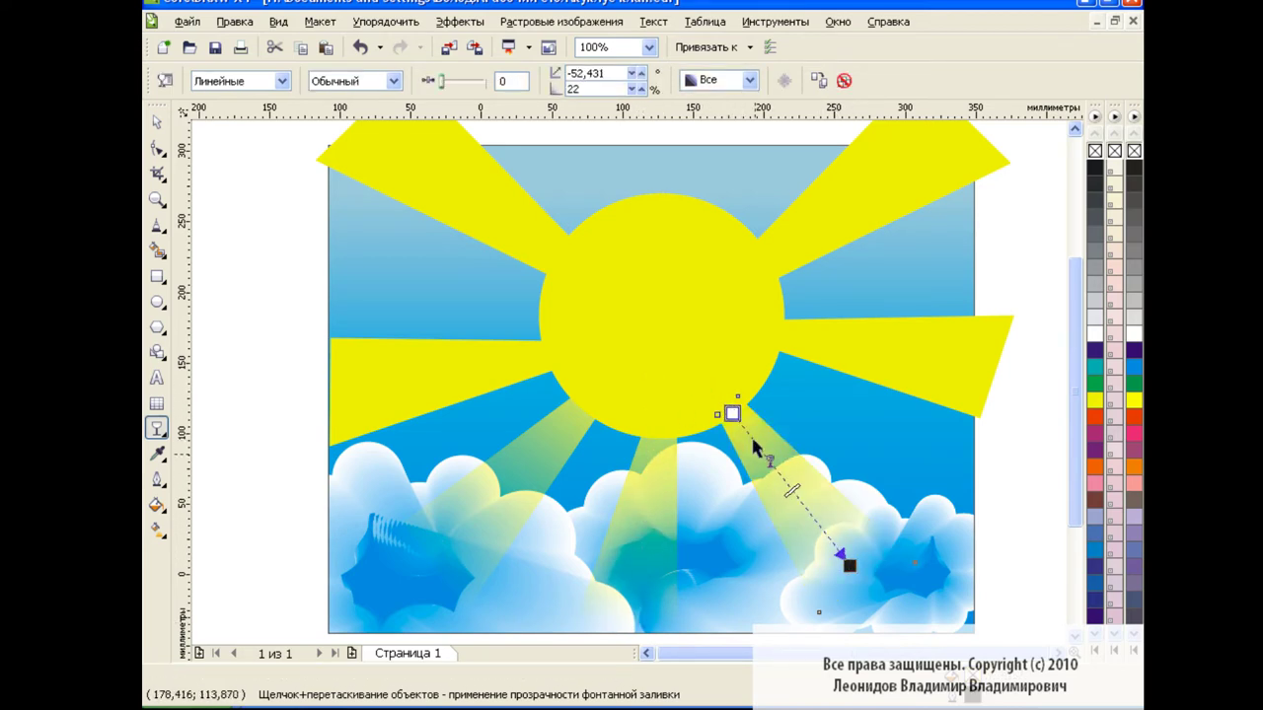
Apply outward linear transparency fades to the right, upper-right, upper-left and left rays
left_click(666, 449)
left_click(557, 444)
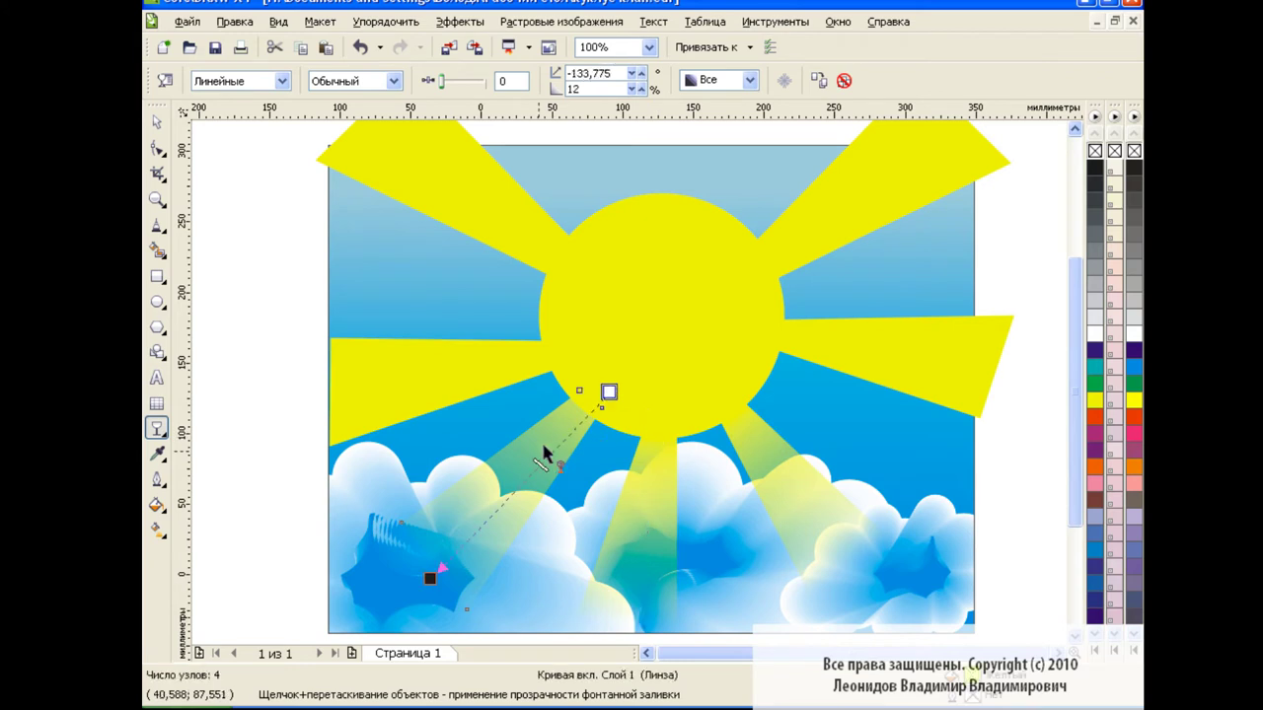
left_click(842, 336)
left_click_drag(765, 339, 999, 356)
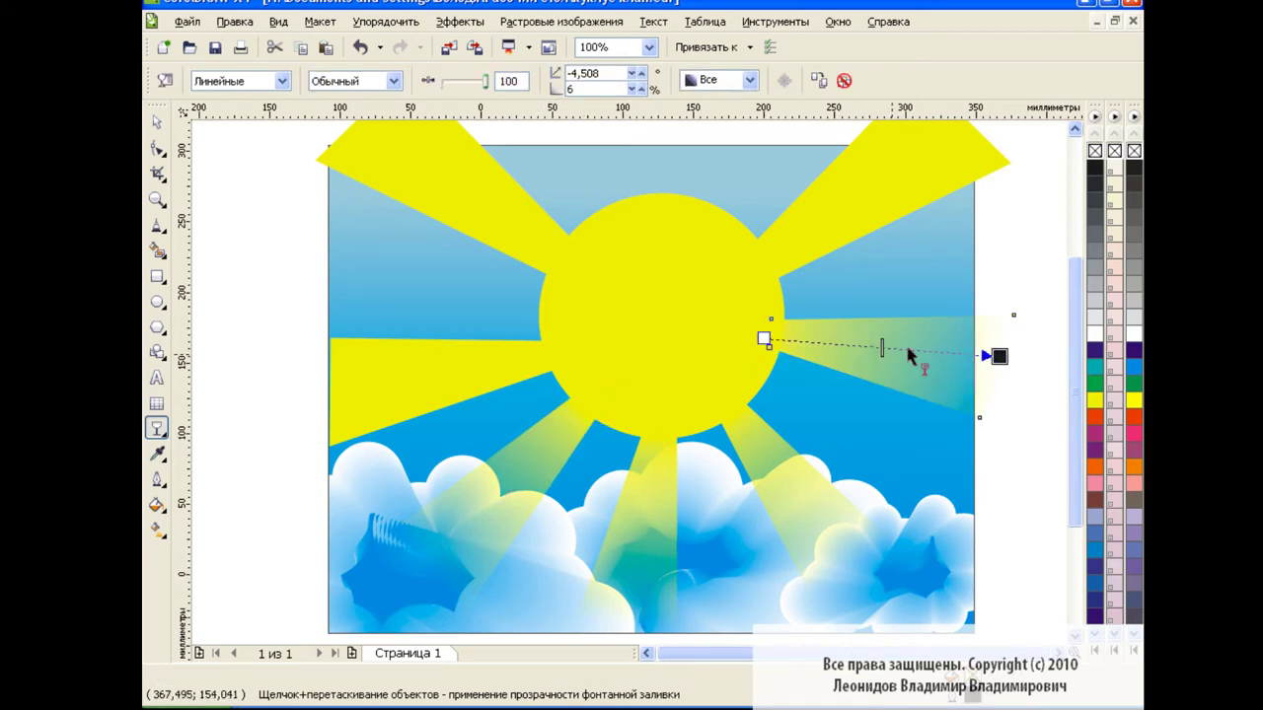
left_click_drag(746, 274, 933, 145)
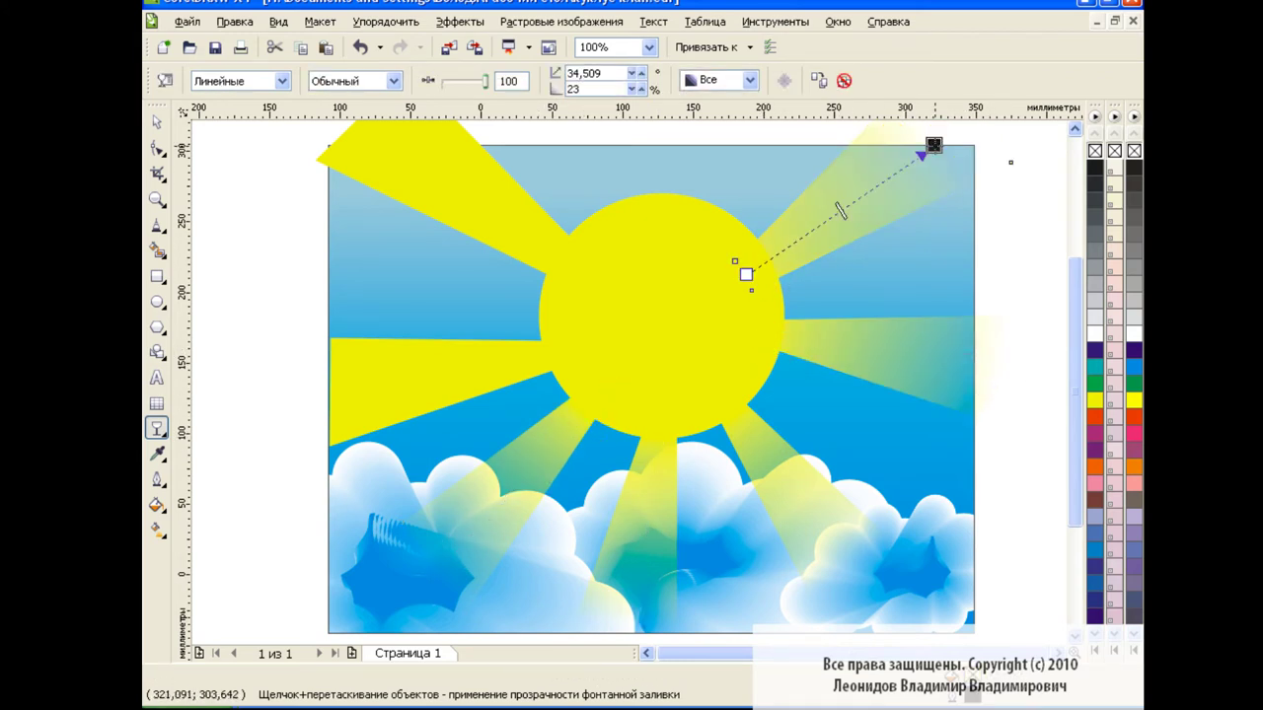
left_click(570, 237)
left_click_drag(578, 281, 411, 155)
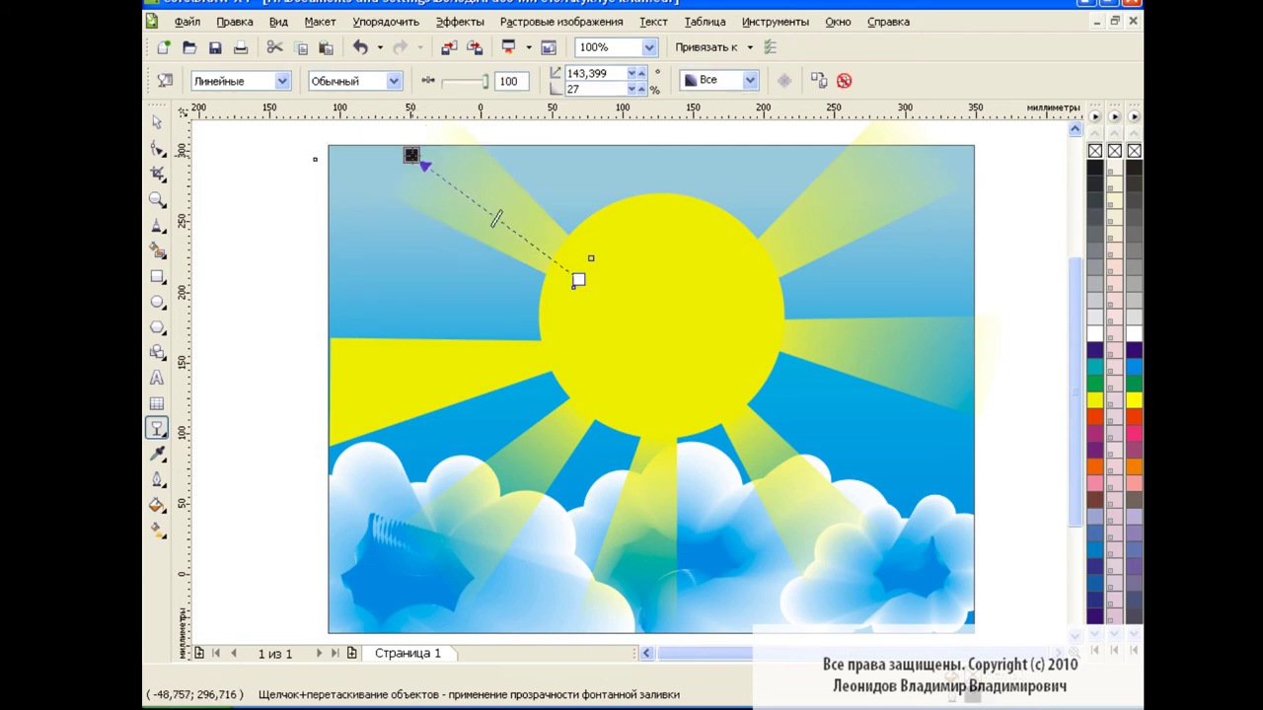
left_click(554, 358)
left_click_drag(555, 358, 361, 388)
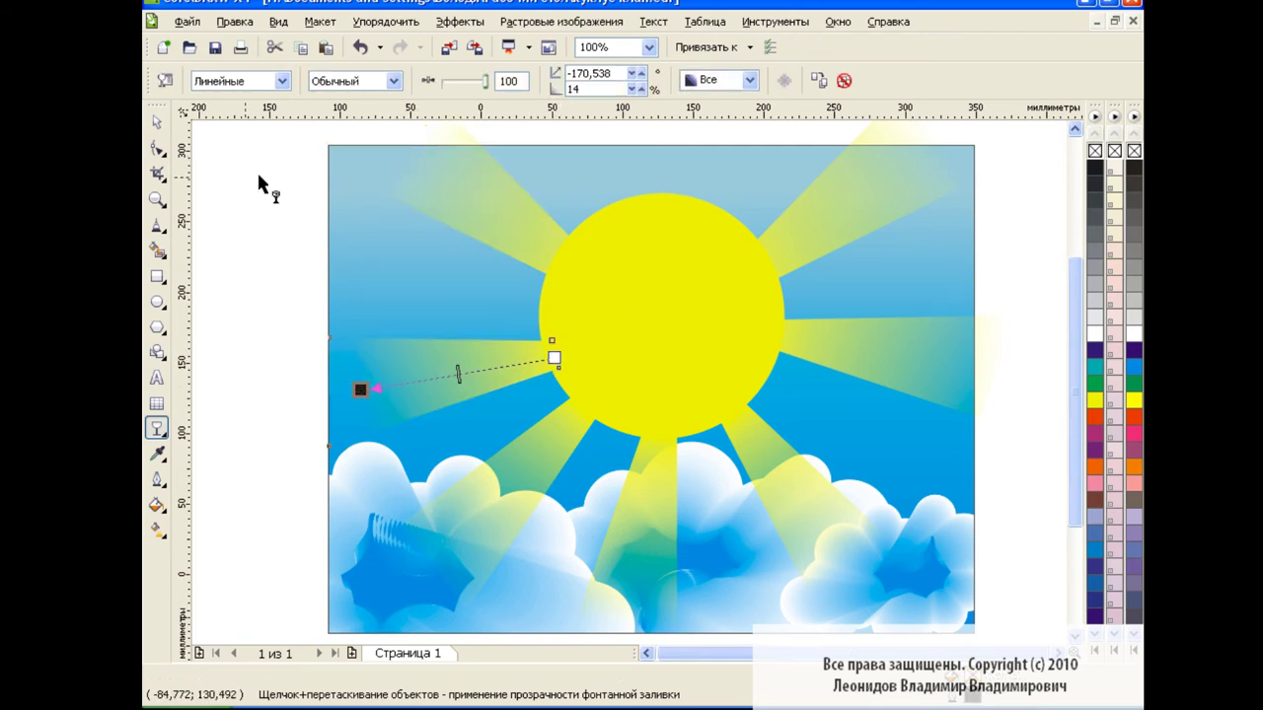
key("space")
left_click(480, 190)
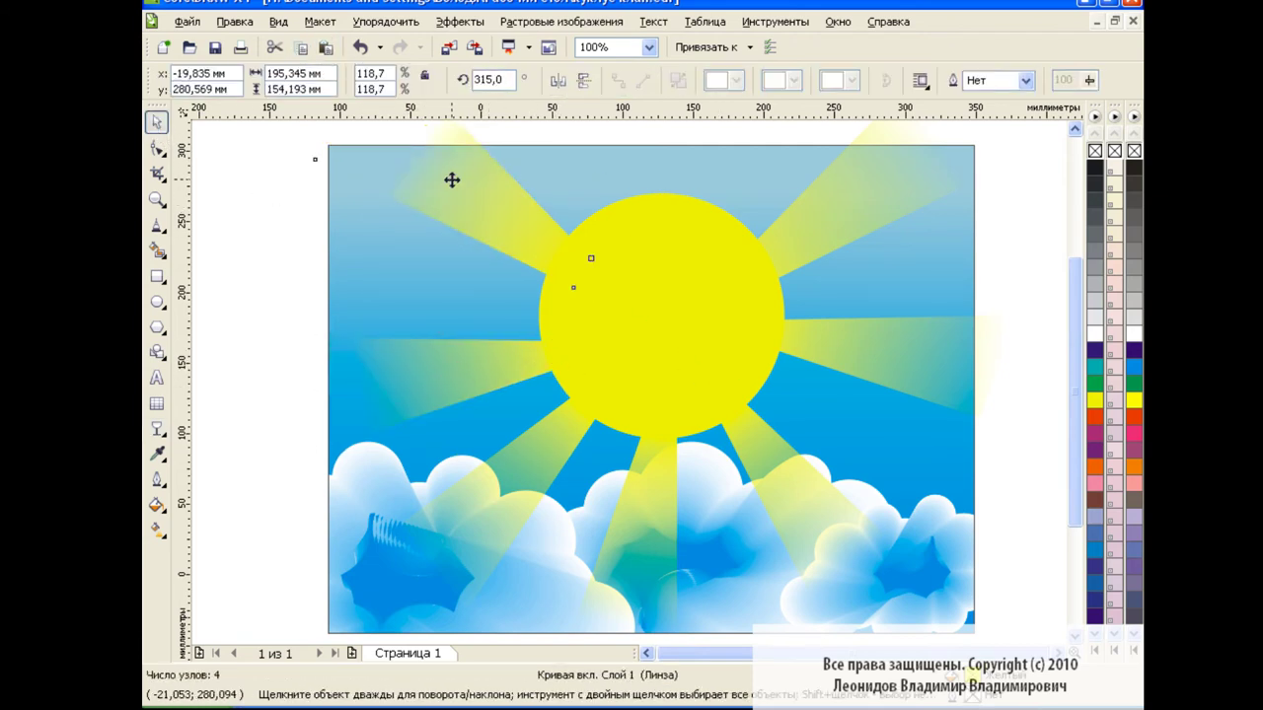
Reposition the top ray's linear transparency to start at the sun's edge and fade upward, then deselect
key("space")
key("space")
left_click(659, 131)
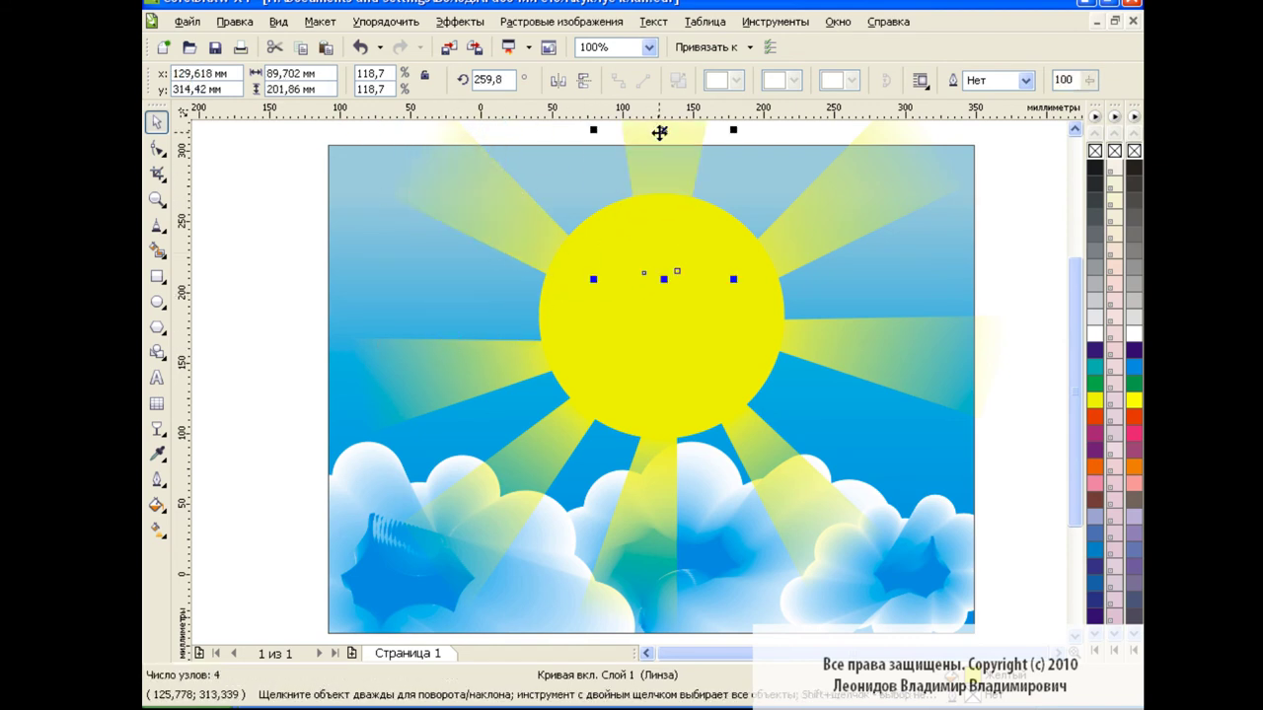
scroll(1079, 324, "up", 3)
left_click(156, 427)
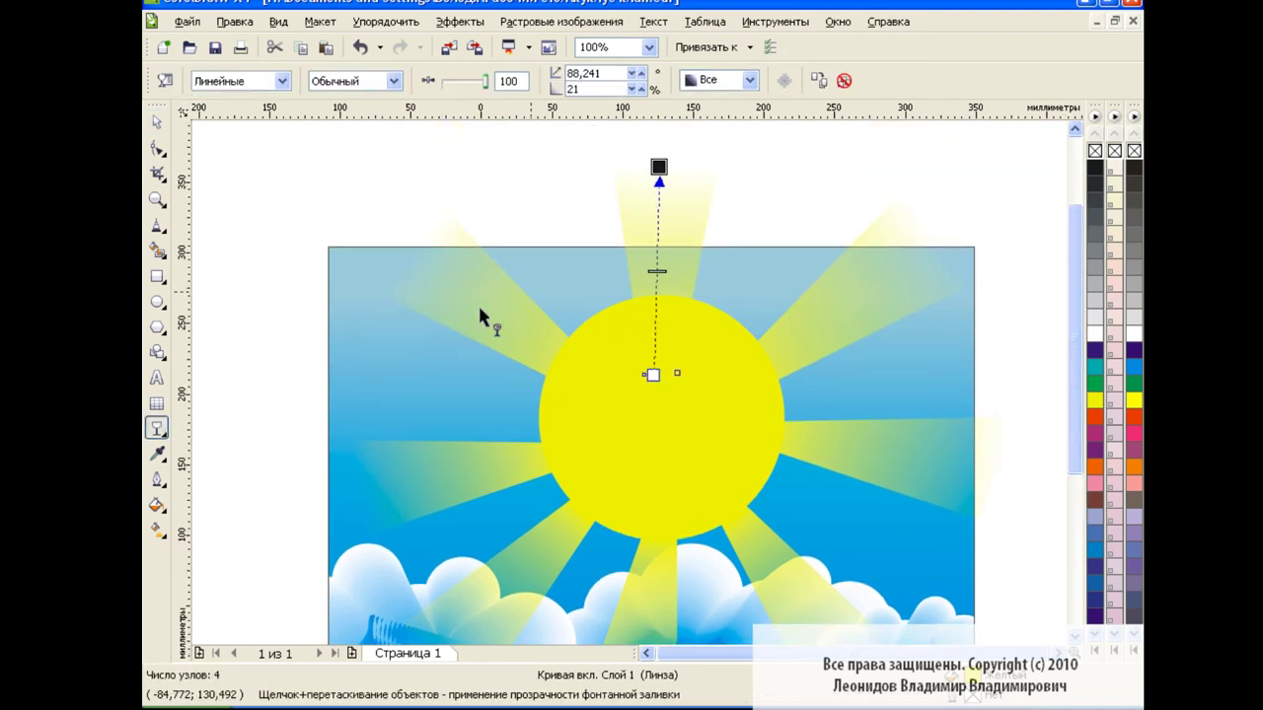
left_click_drag(656, 176, 665, 238)
left_click_drag(652, 375, 663, 314)
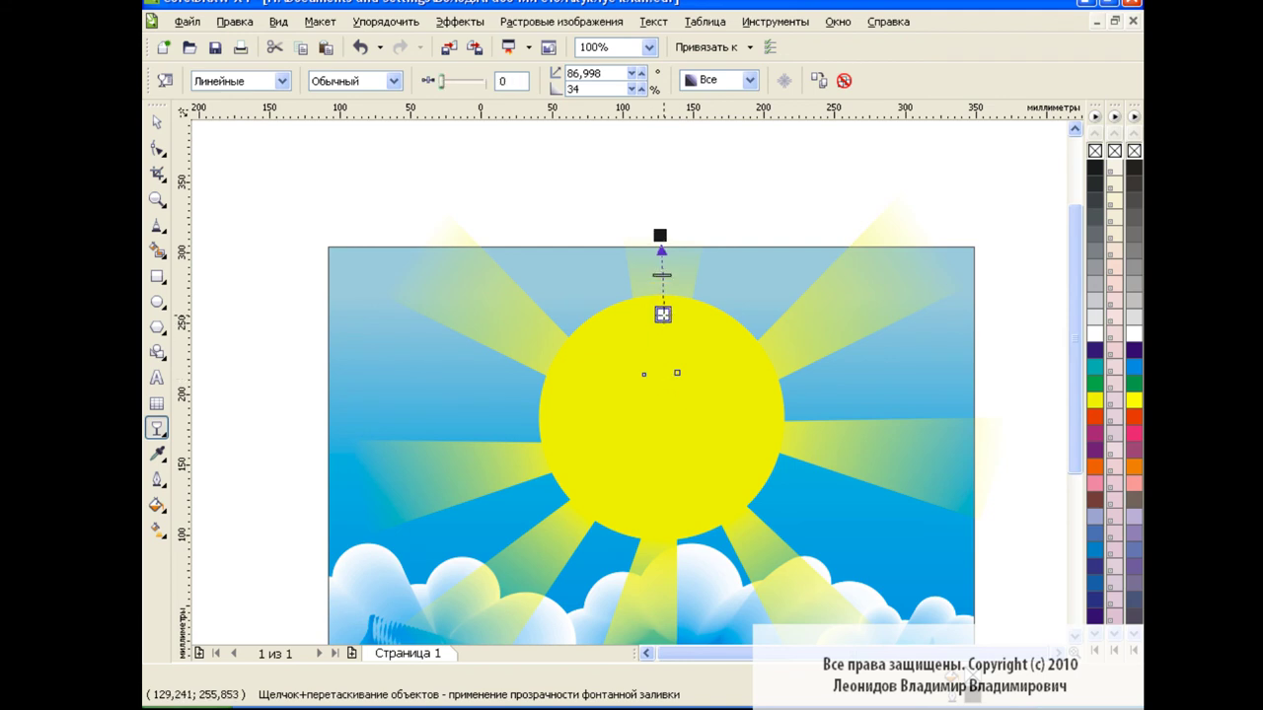
left_click(156, 120)
left_click(1034, 326)
scroll(1034, 326, "down", 3)
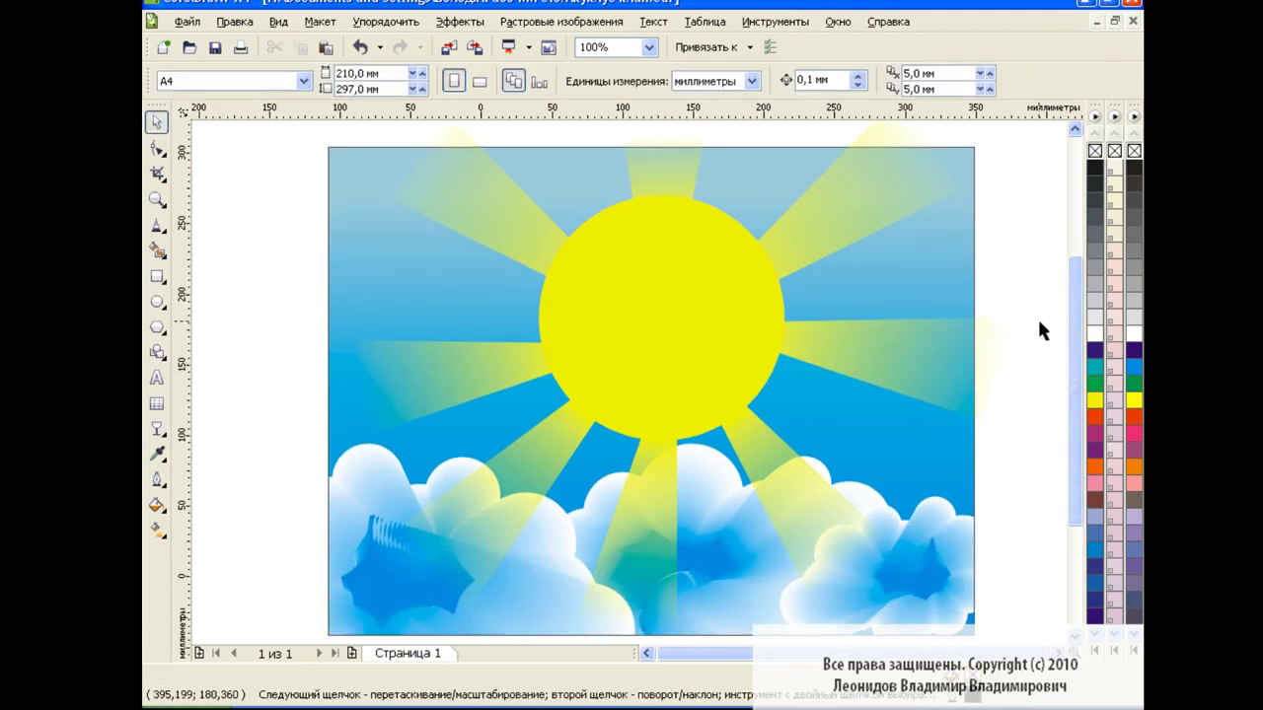